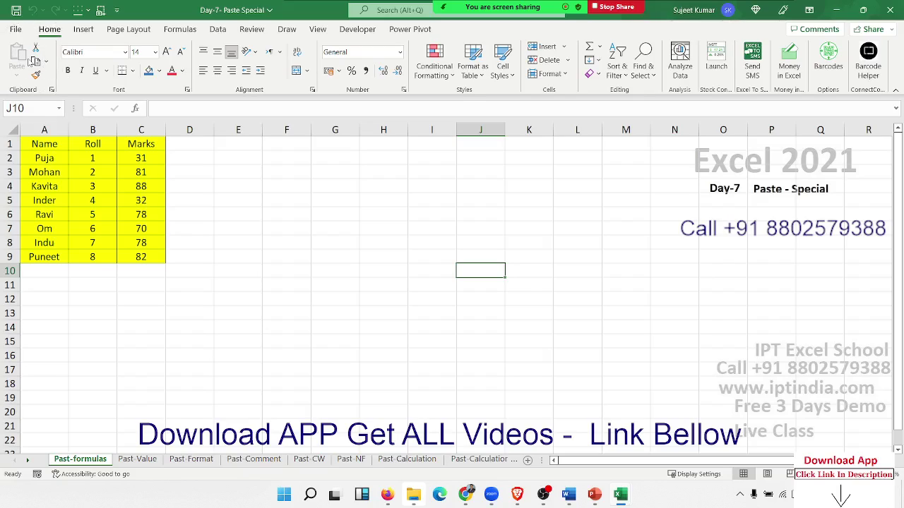
# - Copy the Name, Roll, Marks table A1:C9 and paste it starting at I1
pyautogui.click(297, 172)
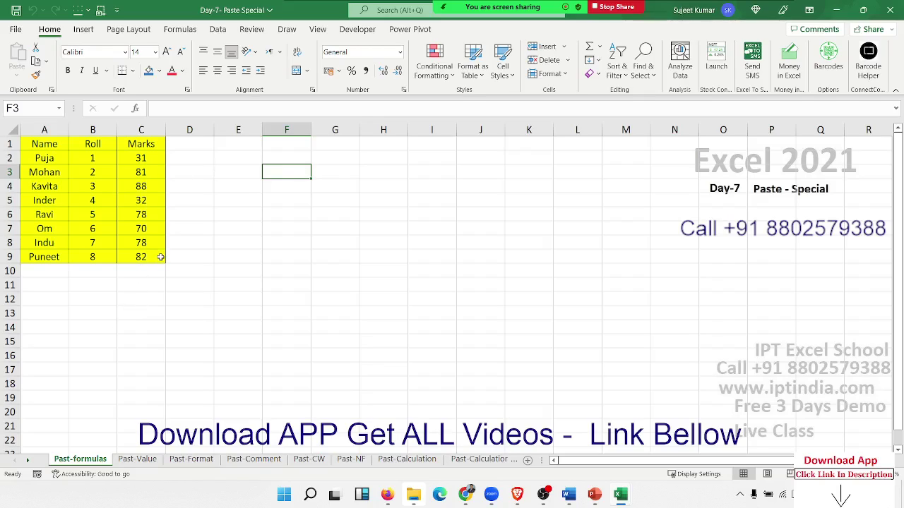
pyautogui.click(67, 191)
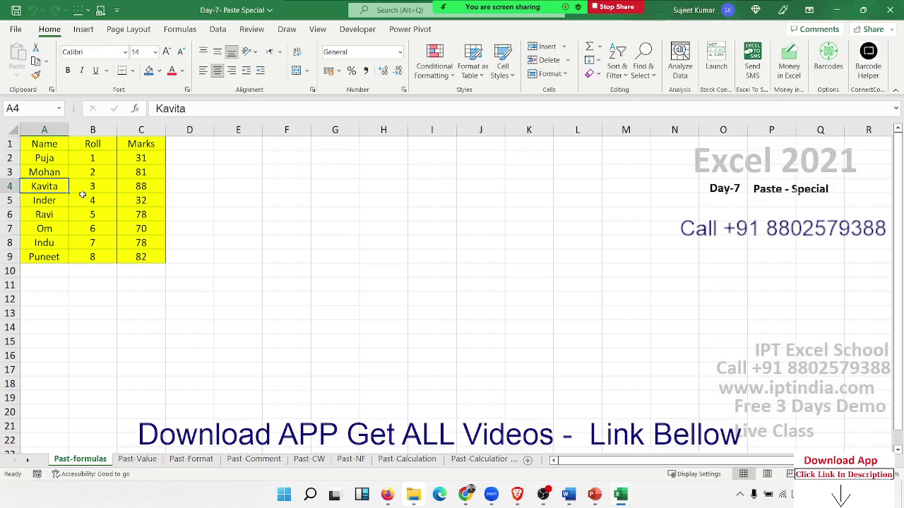
pyautogui.moveTo(44, 146); pyautogui.dragTo(136, 256)
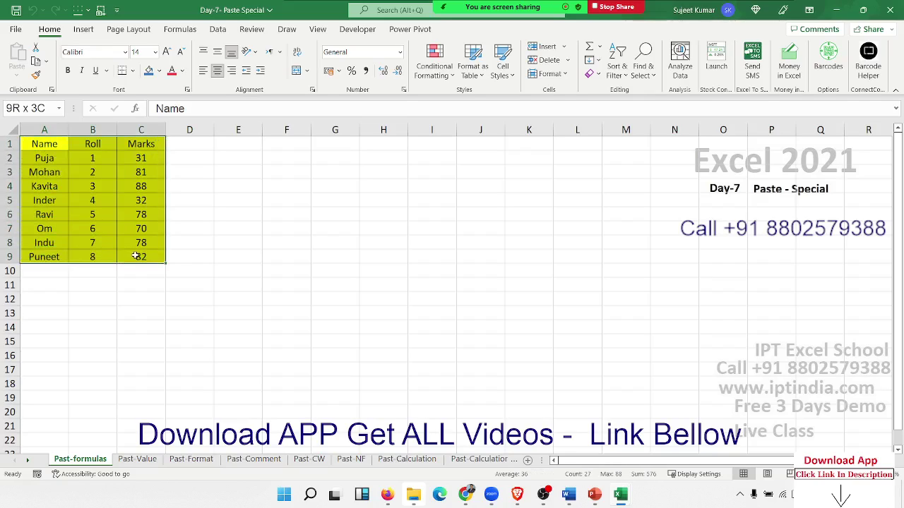
pyautogui.hotkey('ctrl', 'c')
pyautogui.click(413, 143)
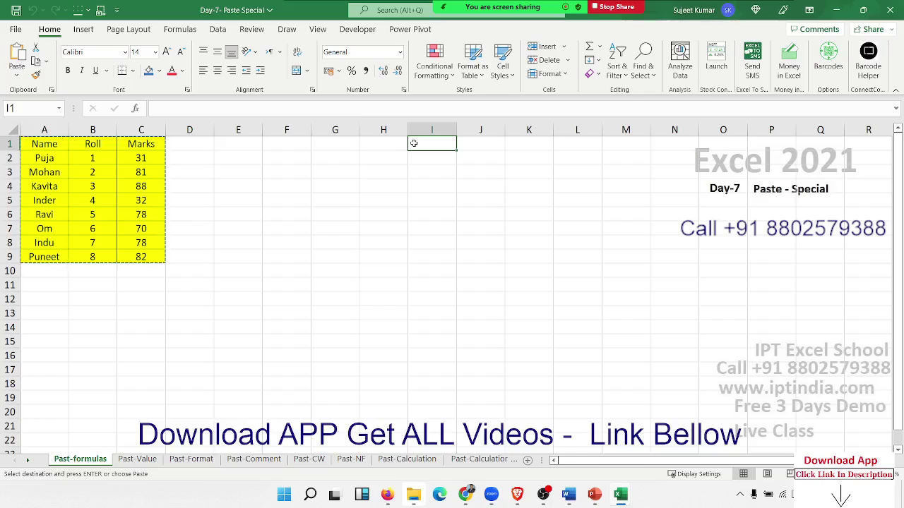
pyautogui.hotkey('ctrl', 'v')
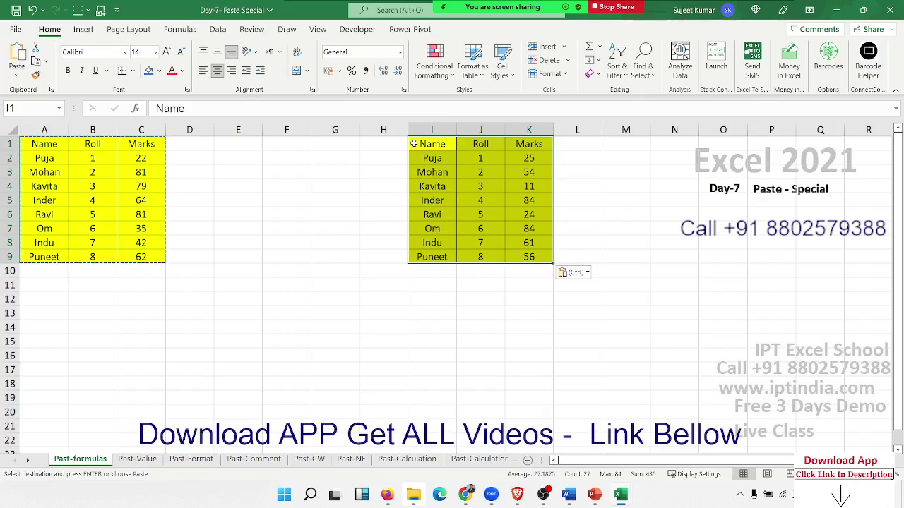
pyautogui.click(305, 233)
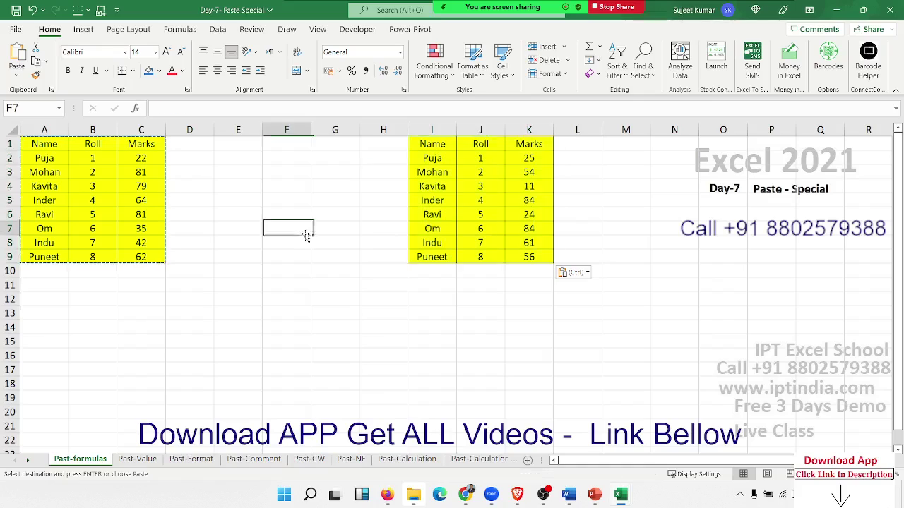
pyautogui.press('ctrl')
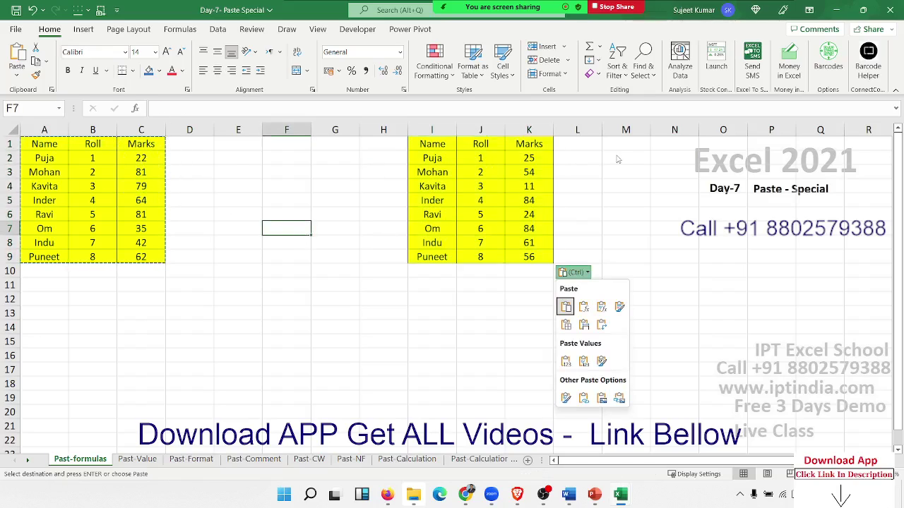
pyautogui.press('Escape')
pyautogui.click(248, 174)
pyautogui.doubleClick(151, 158)
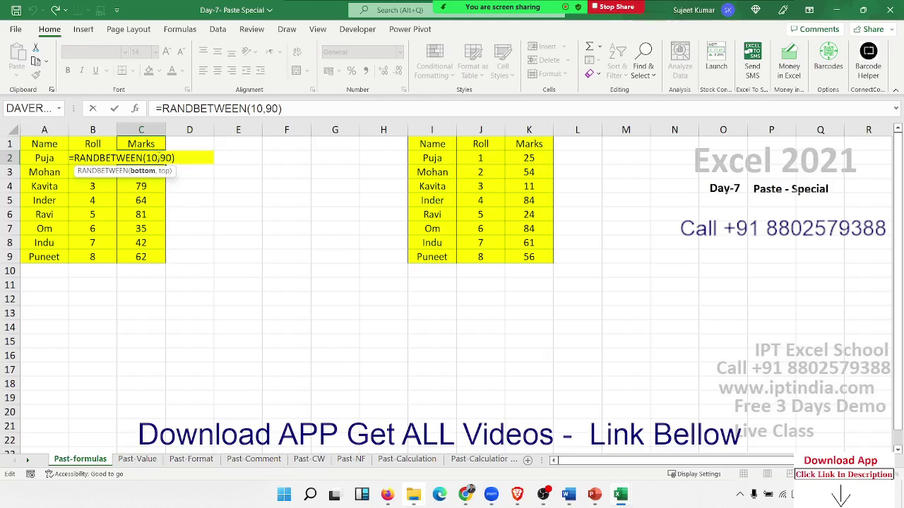
pyautogui.hotkey('ctrl', 'Return')
pyautogui.click(242, 172)
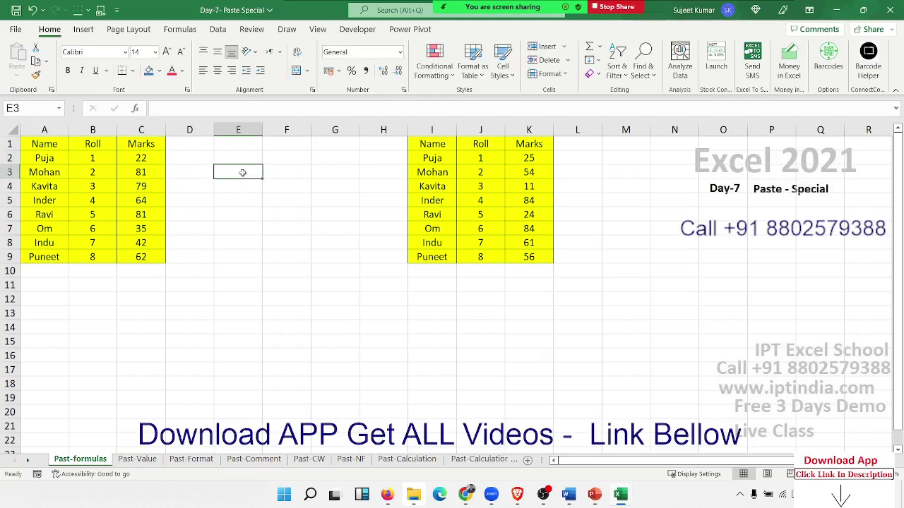
# - Compare the Marks formula in C2 with the copied Marks value in K2
pyautogui.click(241, 191)
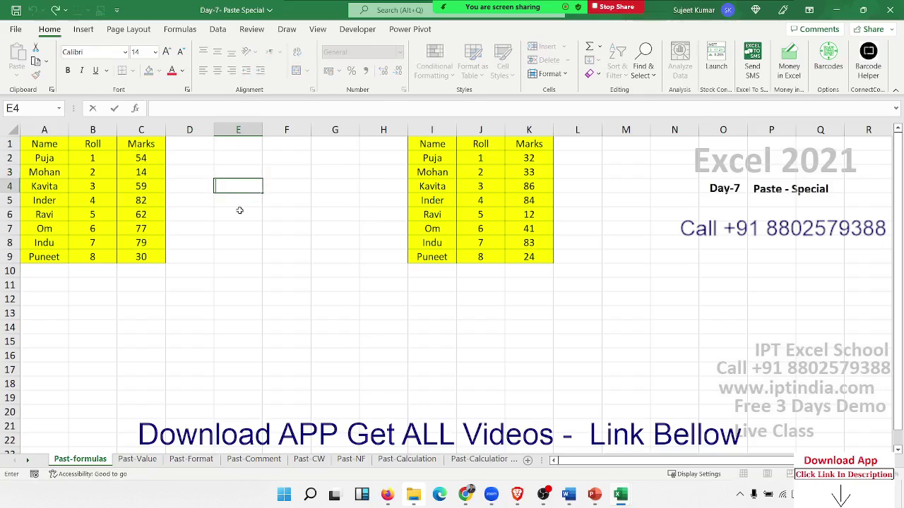
pyautogui.click(239, 211)
pyautogui.moveTo(144, 256); pyautogui.dragTo(138, 153)
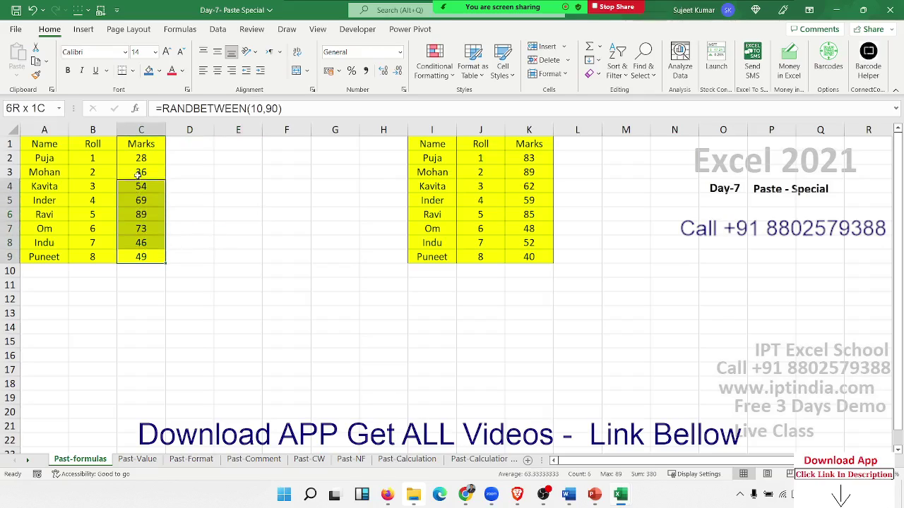
pyautogui.click(138, 156)
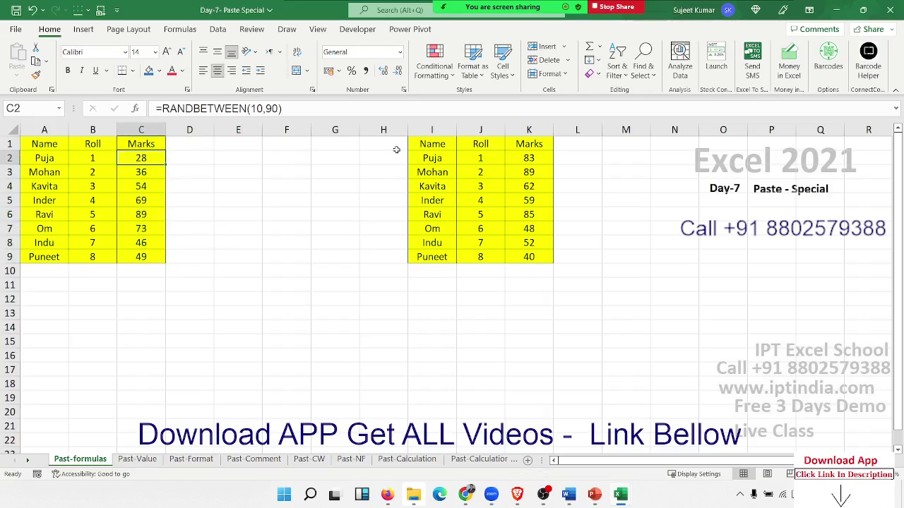
pyautogui.click(515, 154)
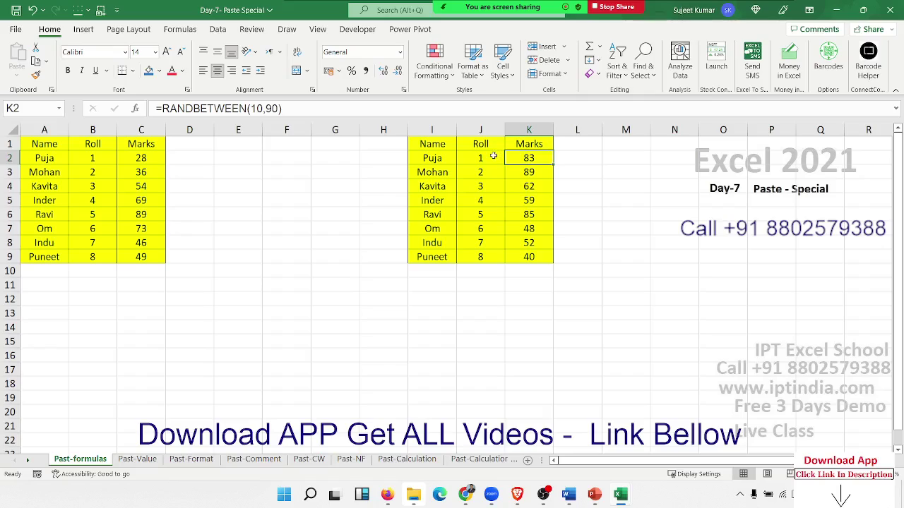
# - Undo the paste so I1:K9 is empty again
pyautogui.click(387, 298)
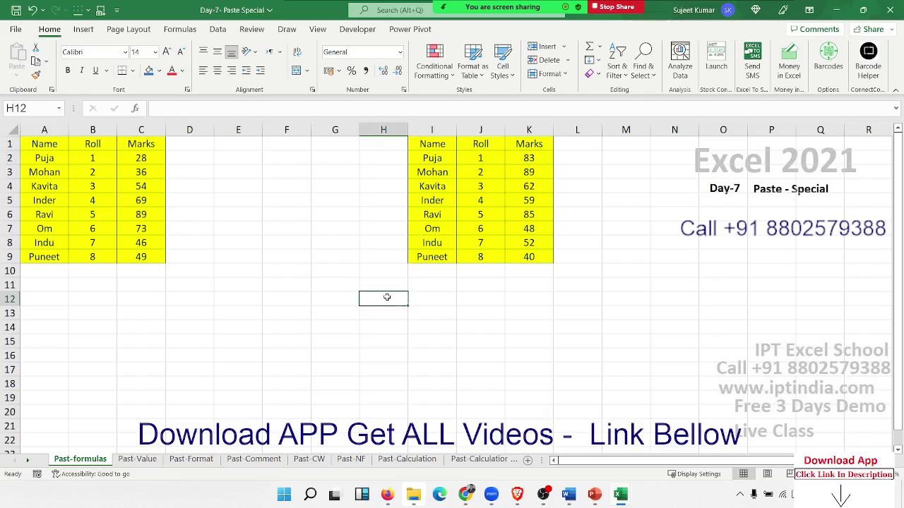
pyautogui.hotkey('ctrl', 'z')
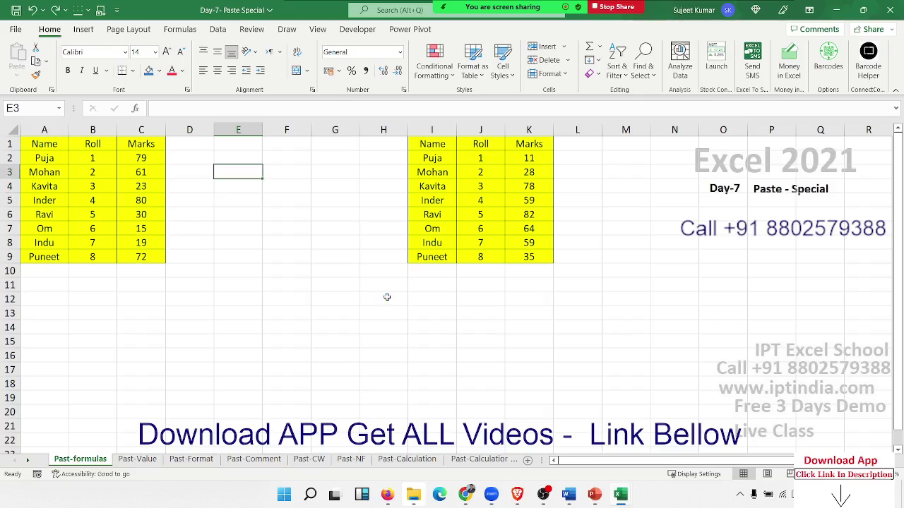
pyautogui.hotkey('ctrl', 'z')
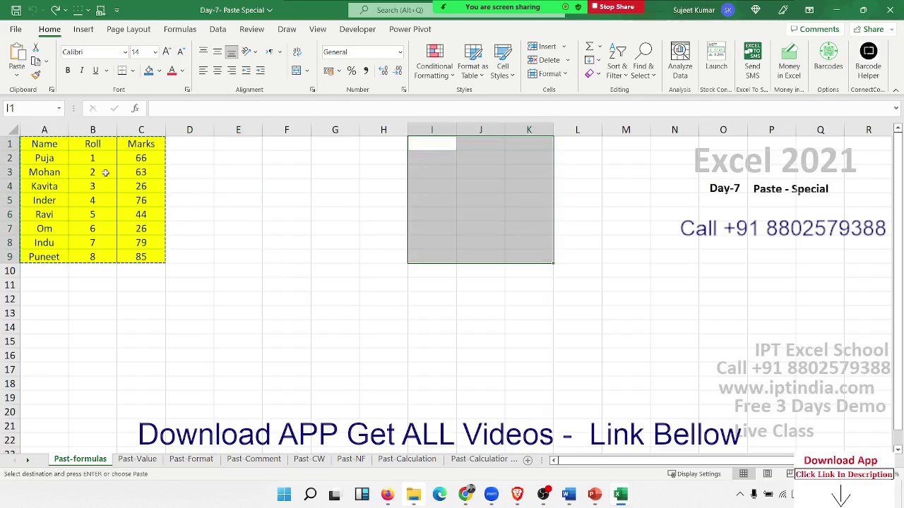
# - Paste A1:C9 into G1 using Paste Special with the Formulas option
pyautogui.moveTo(44, 144)
pyautogui.mouseDown()
pyautogui.moveTo(125, 254)
pyautogui.moveTo(137, 255)
pyautogui.mouseUp()
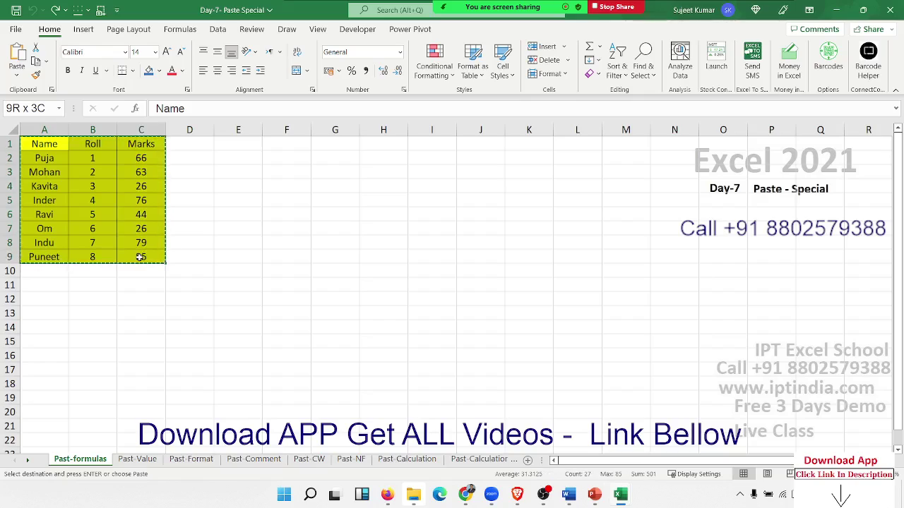
pyautogui.rightClick(343, 142)
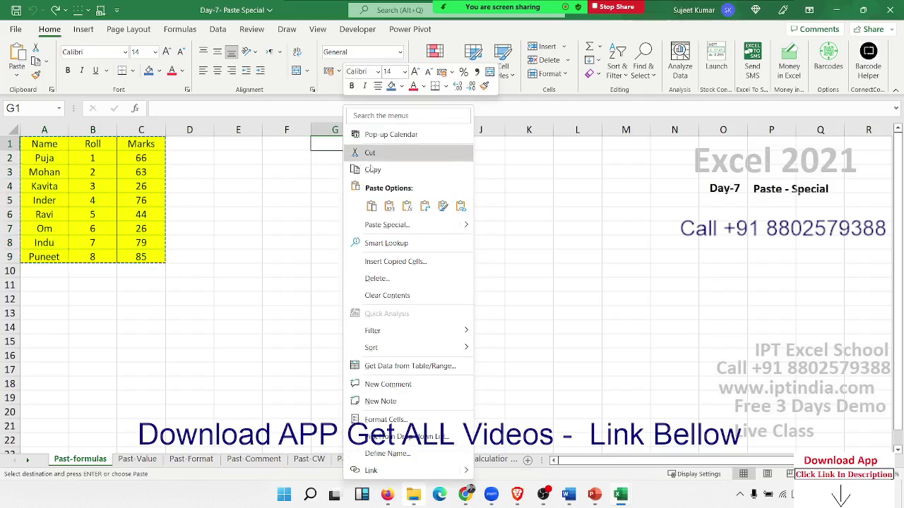
pyautogui.click(17, 77)
pyautogui.click(18, 77)
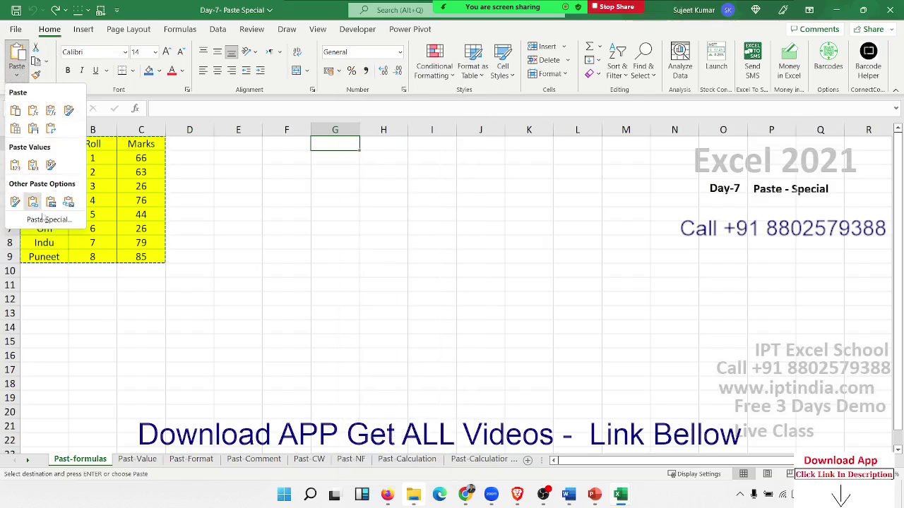
pyautogui.click(49, 219)
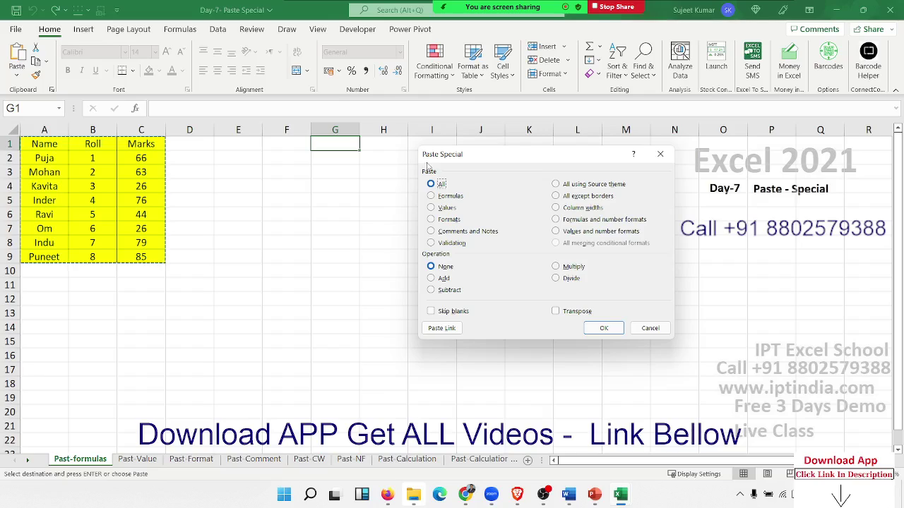
pyautogui.moveTo(451, 156); pyautogui.dragTo(361, 133)
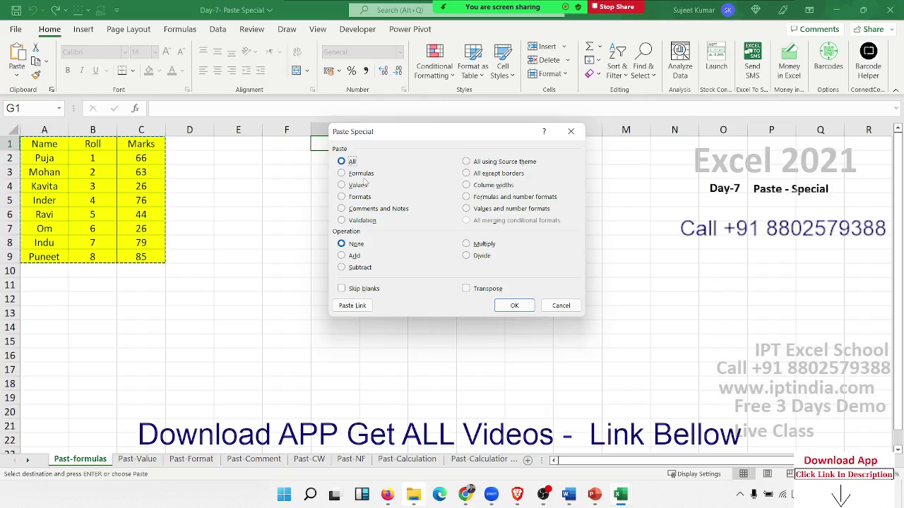
pyautogui.click(341, 173)
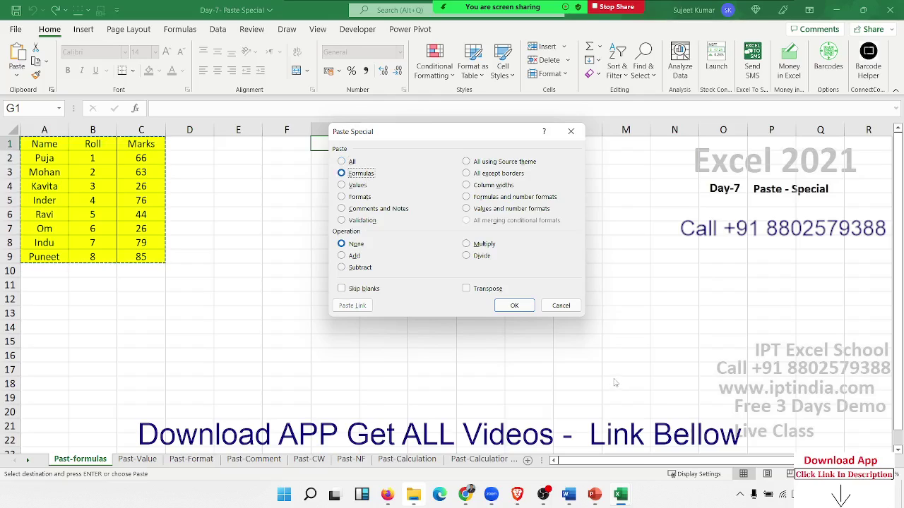
pyautogui.click(513, 305)
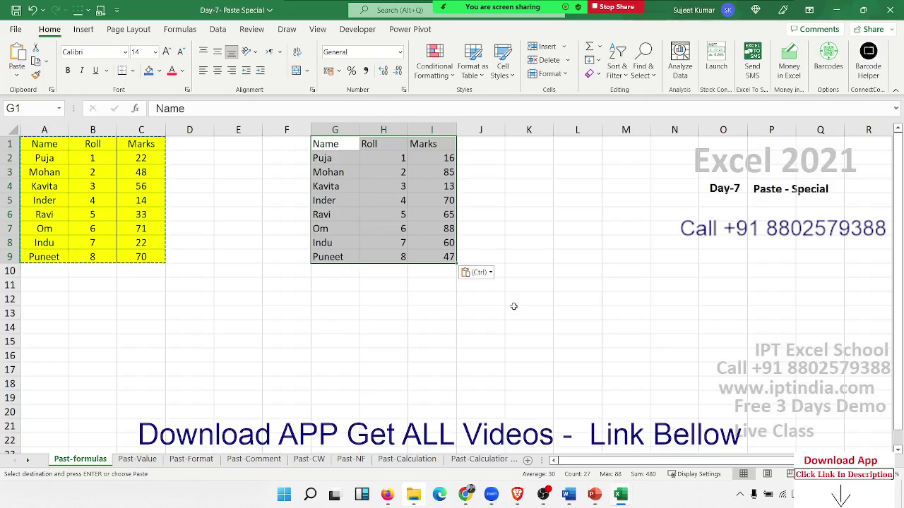
# - Check the pasted names and roll numbers in G2, G4 and H2, and review the paste options
pyautogui.click(326, 162)
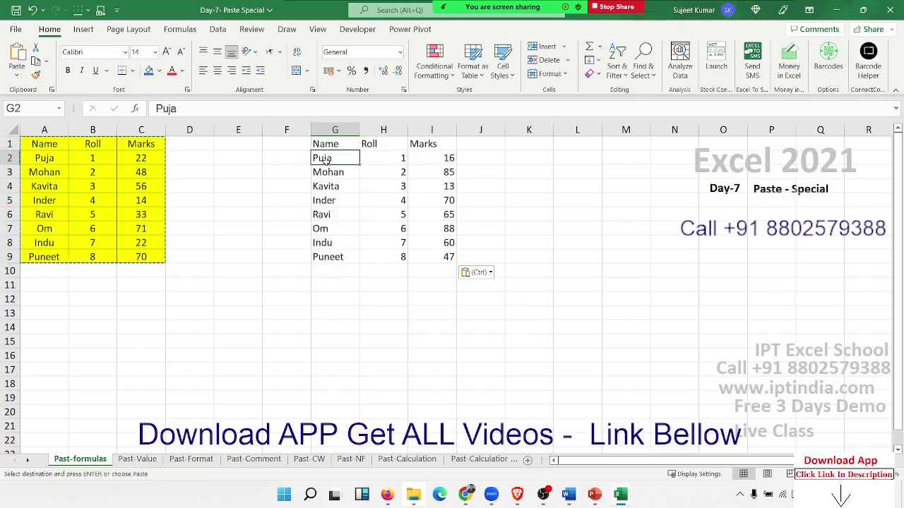
pyautogui.click(327, 184)
pyautogui.click(373, 156)
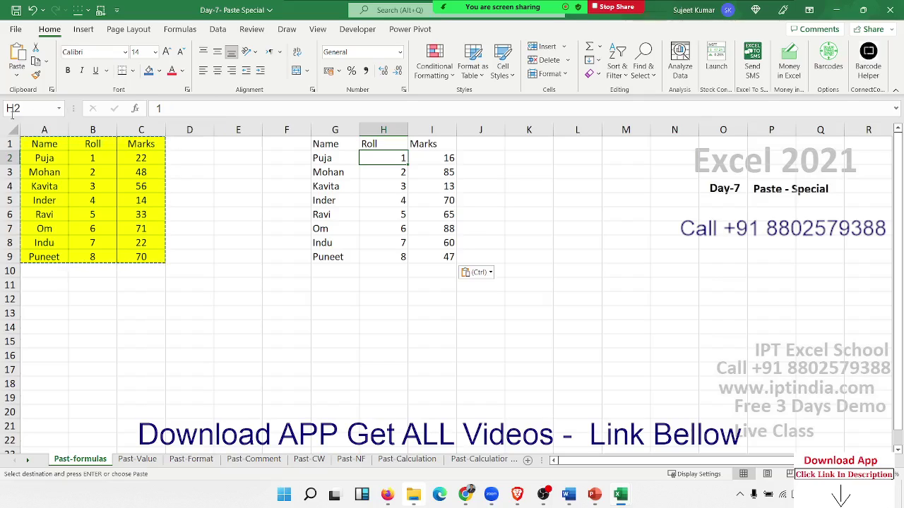
pyautogui.click(41, 143)
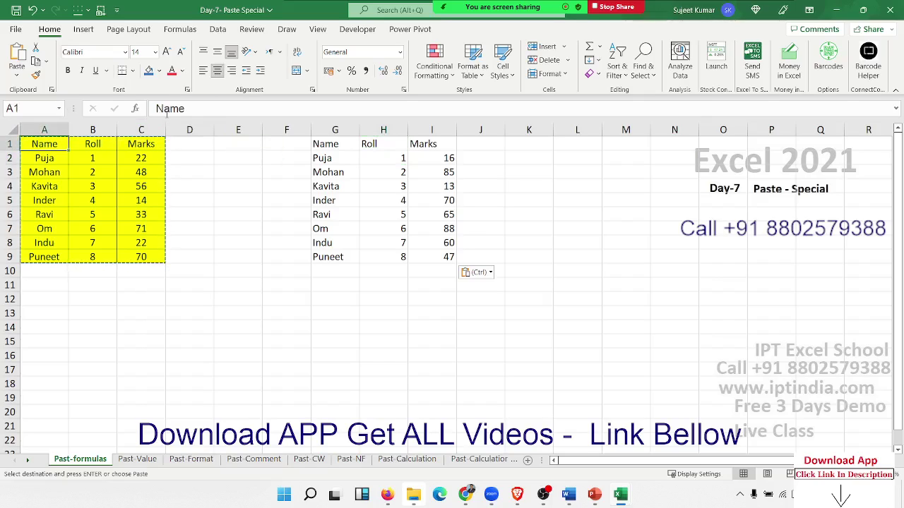
pyautogui.press('ctrl')
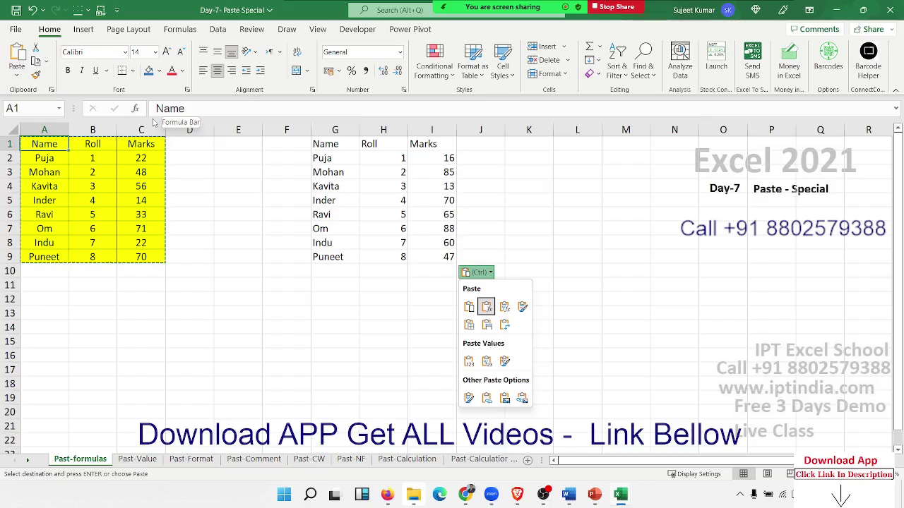
pyautogui.click(310, 159)
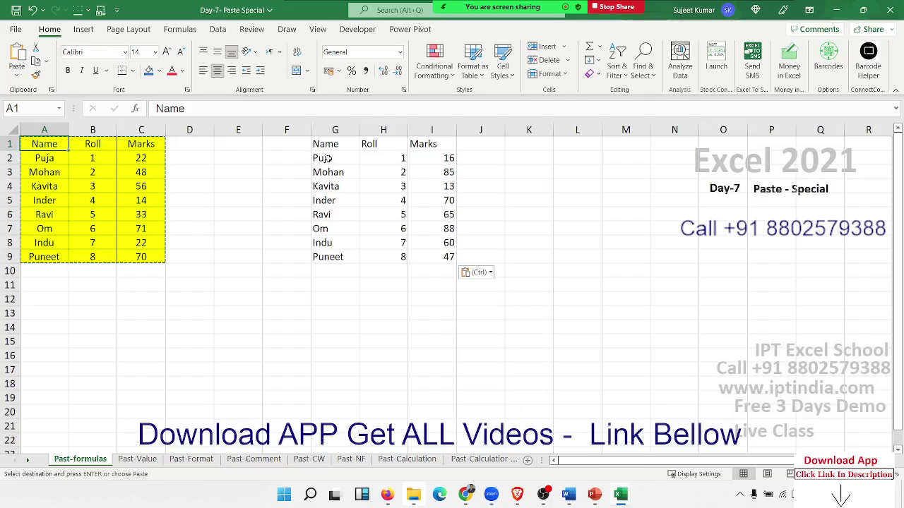
# - Compare C2's RANDBETWEEN formula with pasted I2 and cancel the pending copy
pyautogui.click(328, 159)
pyautogui.click(155, 154)
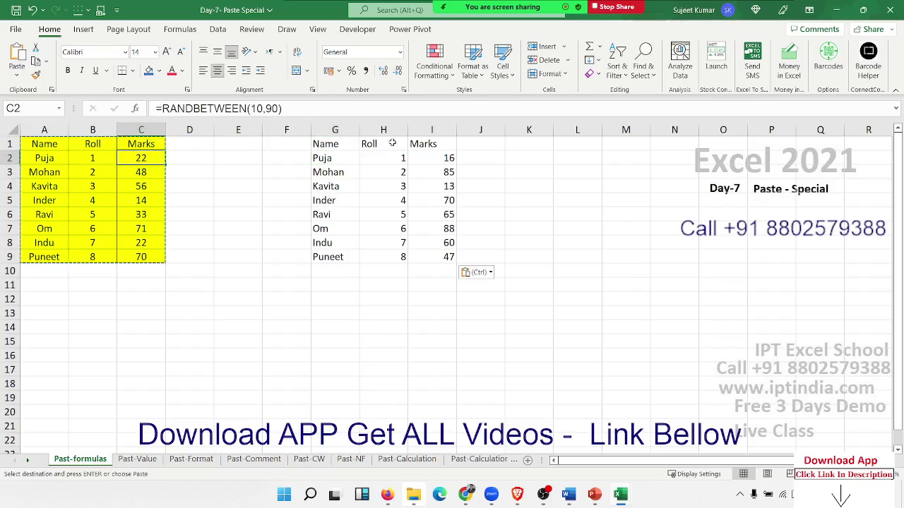
pyautogui.press('Escape')
pyautogui.click(436, 157)
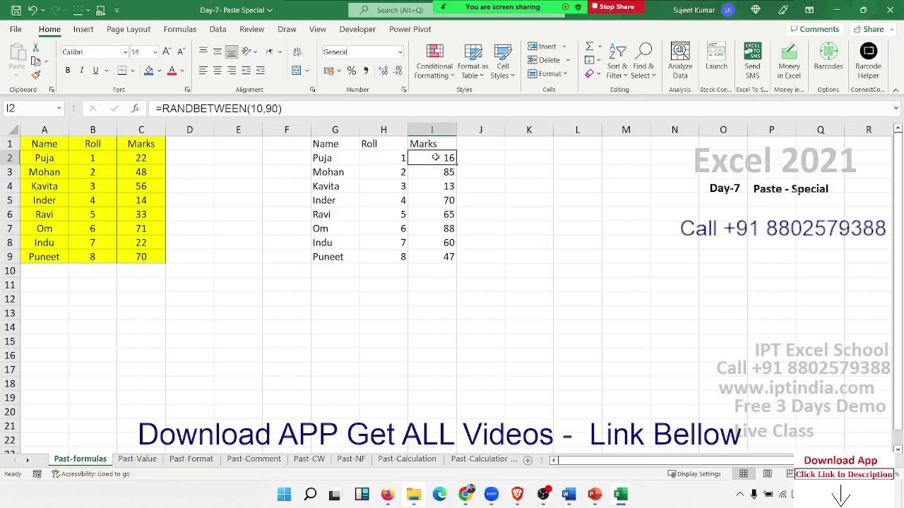
# - On the Past-Value sheet, copy A1:C9 and open the Paste menu with H1 selected
pyautogui.click(141, 459)
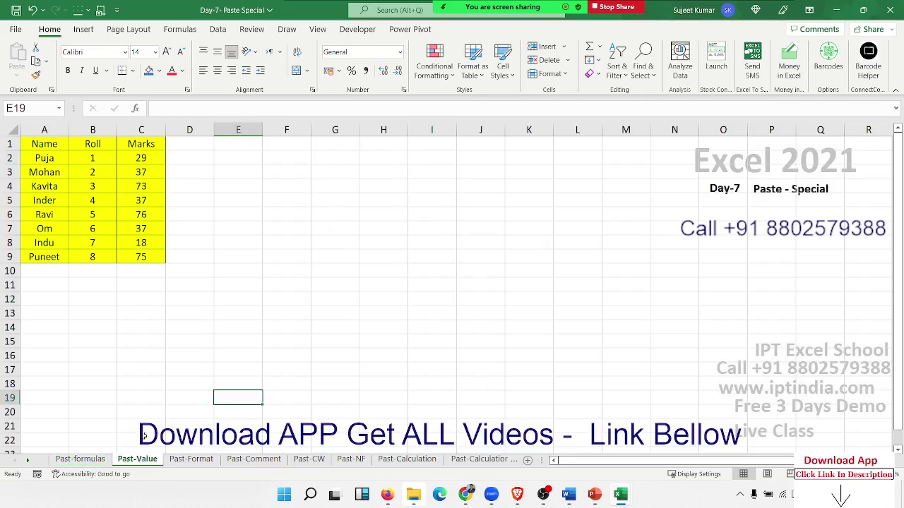
pyautogui.moveTo(141, 257); pyautogui.dragTo(35, 139)
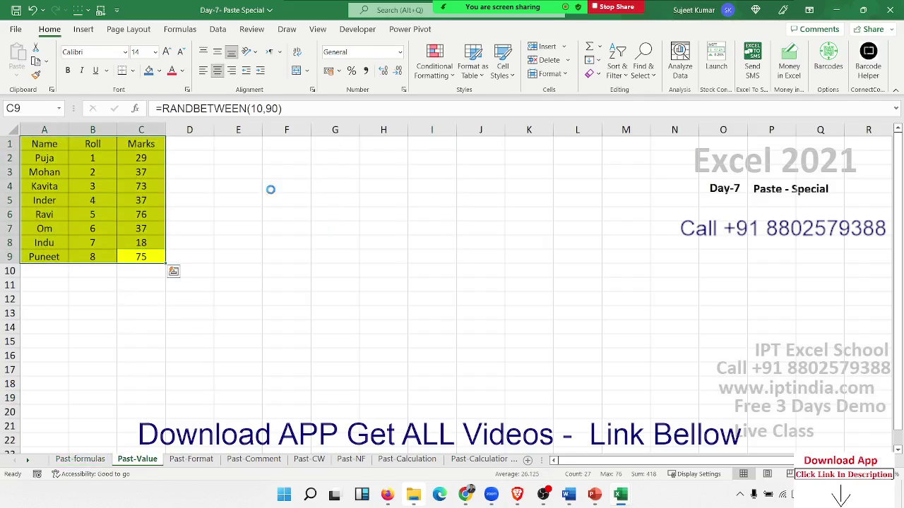
pyautogui.hotkey('ctrl', 'c')
pyautogui.click(389, 142)
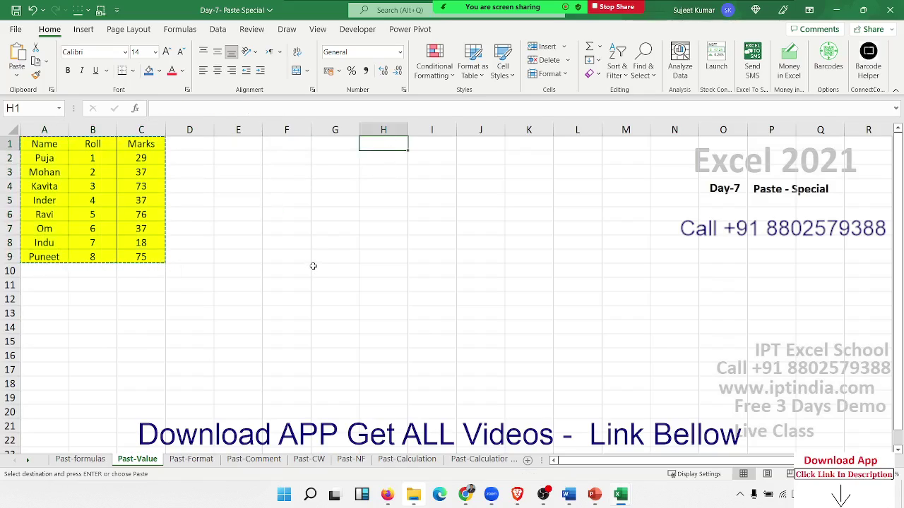
pyautogui.click(22, 75)
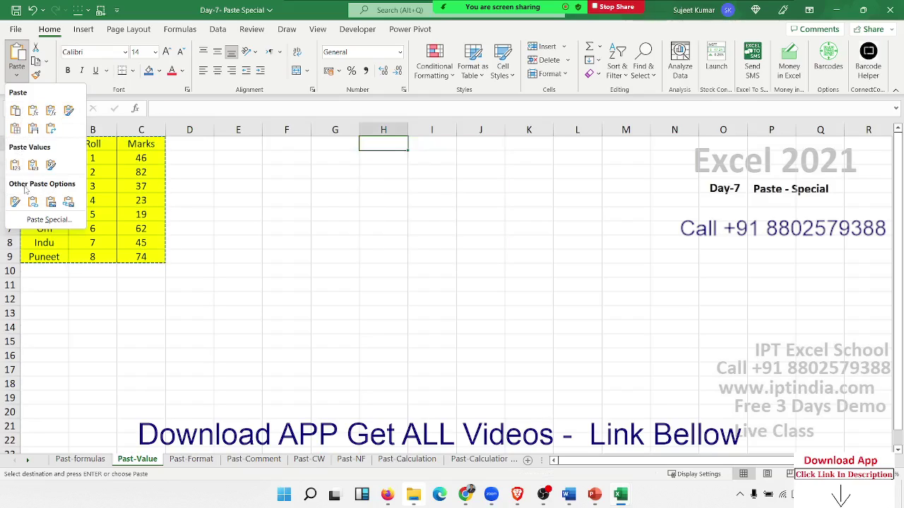
# - Paste the copied table into H1:J9 with Paste Special set to Values
pyautogui.click(43, 220)
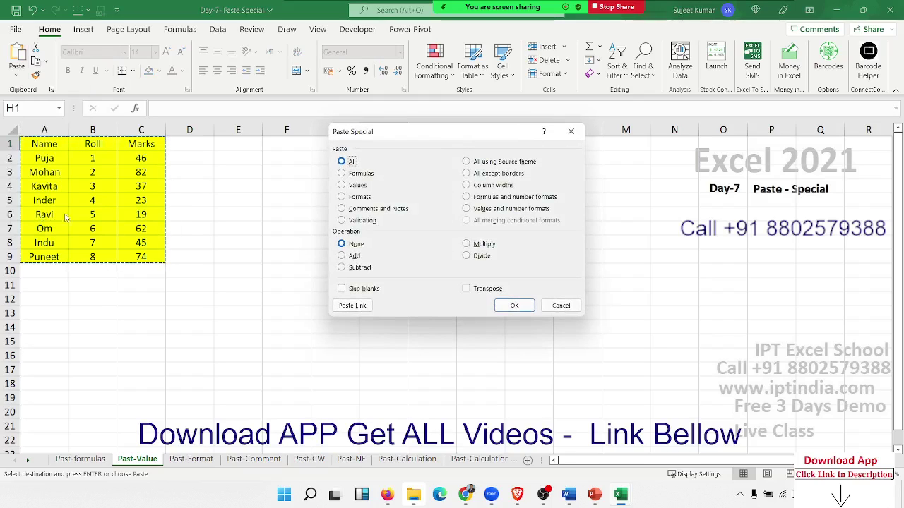
pyautogui.click(359, 187)
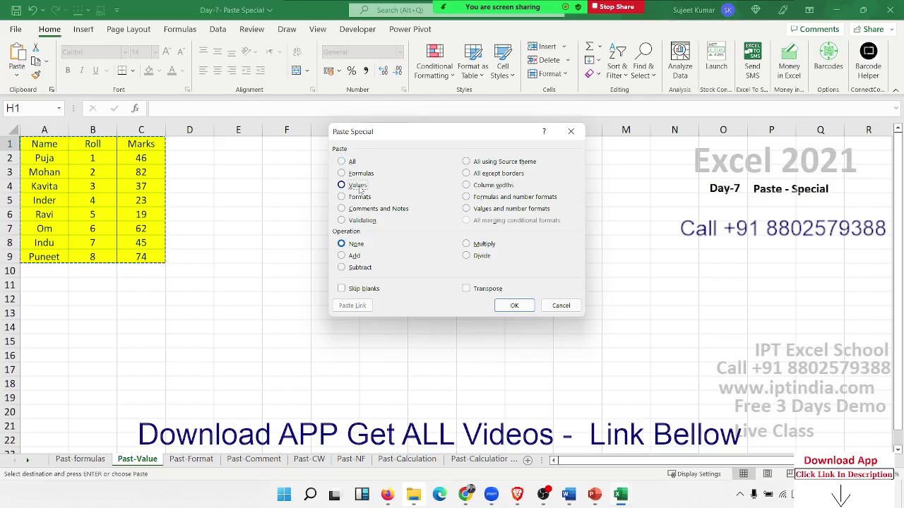
pyautogui.click(526, 307)
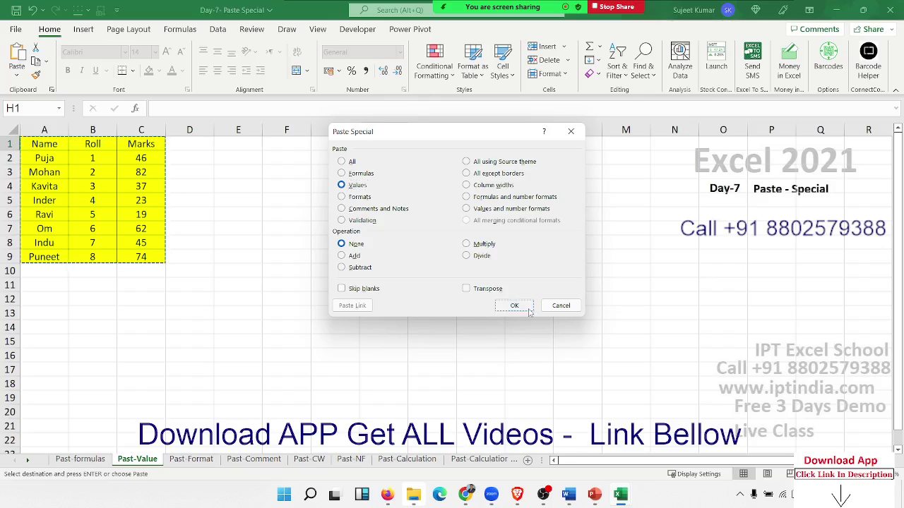
# - Verify that I4 and J4 hold plain values rather than formulas
pyautogui.click(409, 185)
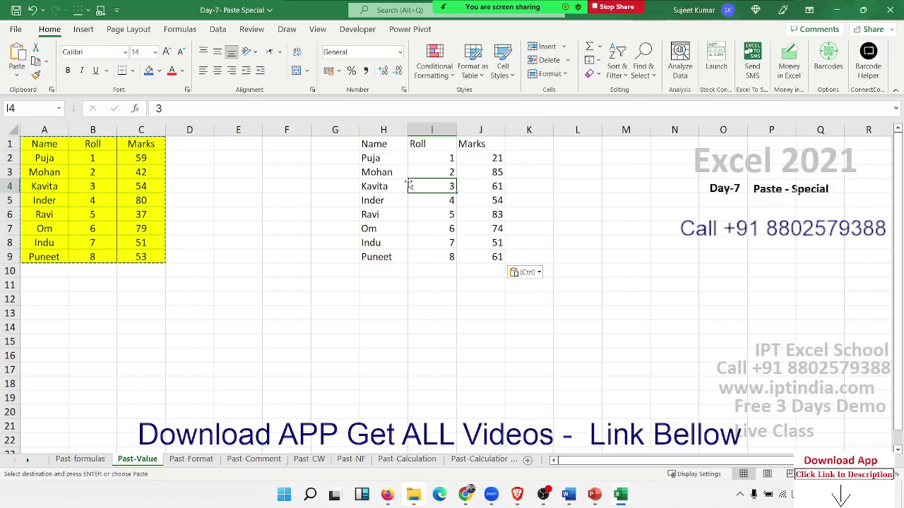
pyautogui.press('Right')
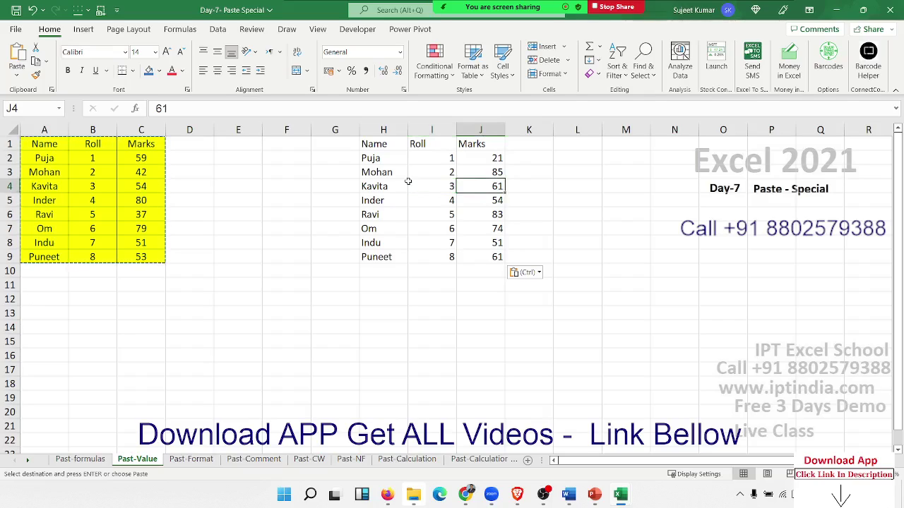
pyautogui.press('ctrl')
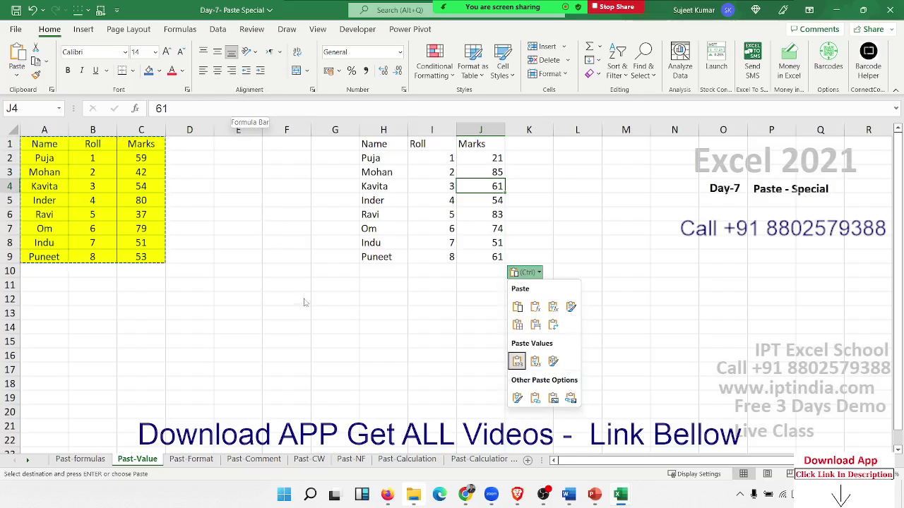
pyautogui.press('Escape')
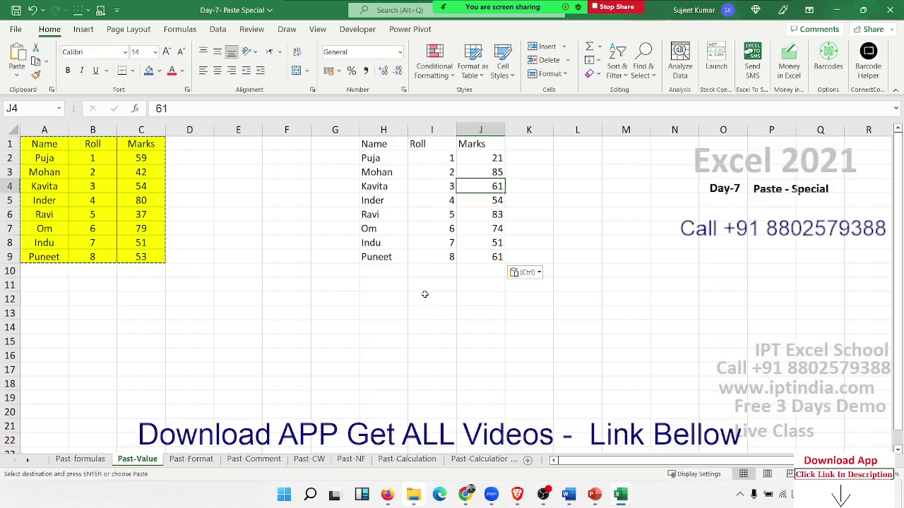
pyautogui.click(424, 294)
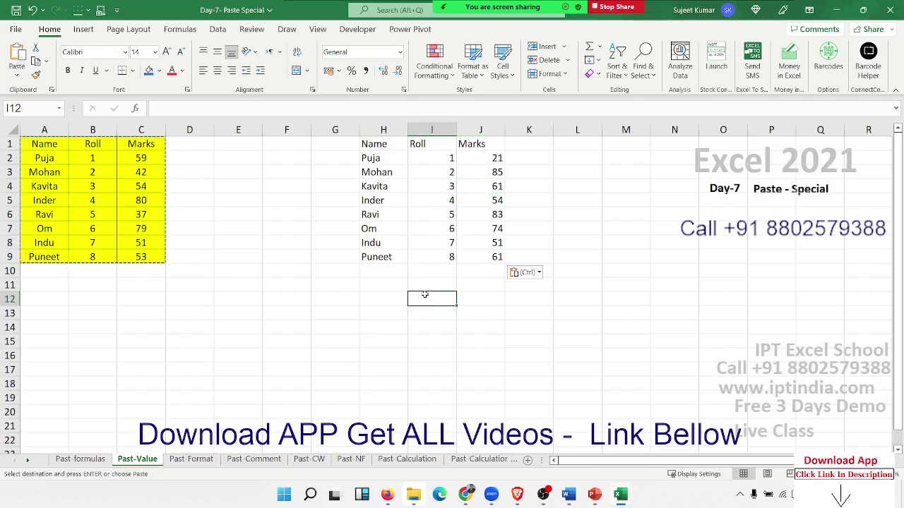
# - On Past-formulas, paste A1:C9's formulas without formatting at G12
pyautogui.click(83, 459)
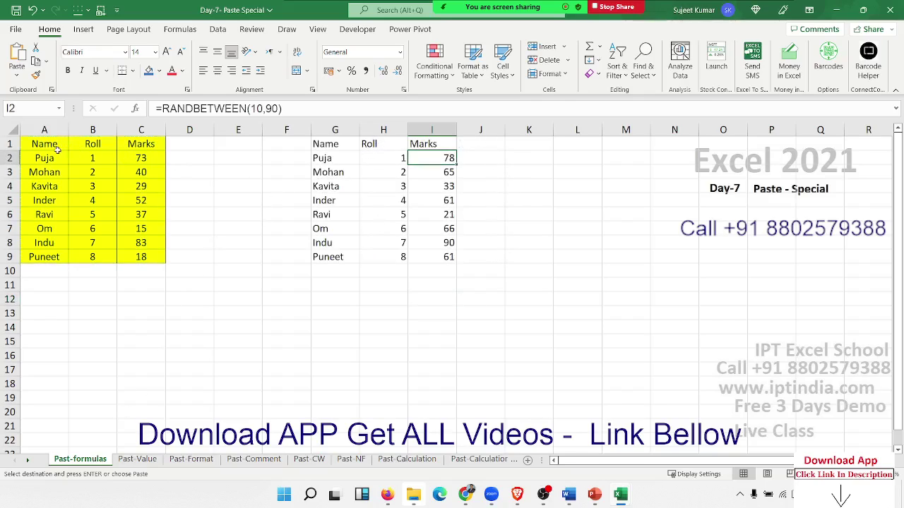
pyautogui.moveTo(58, 147); pyautogui.dragTo(145, 255)
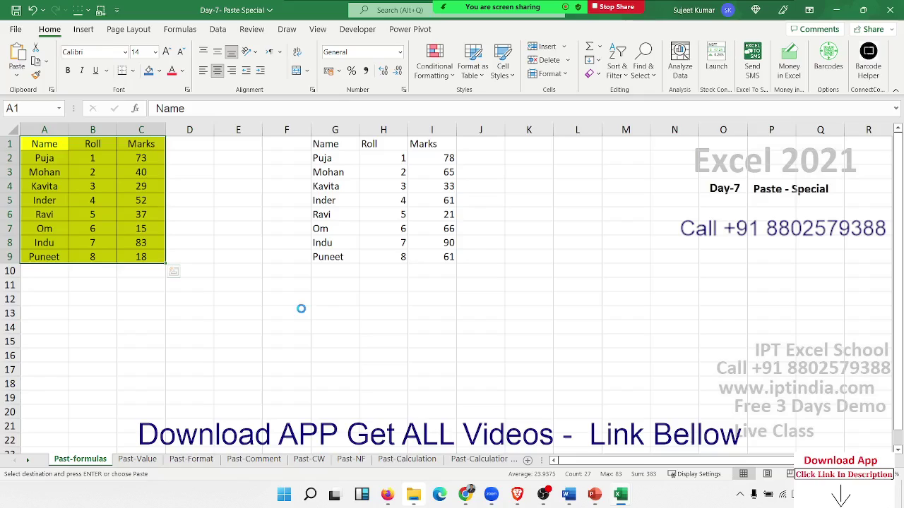
pyautogui.click(338, 300)
pyautogui.rightClick(338, 300)
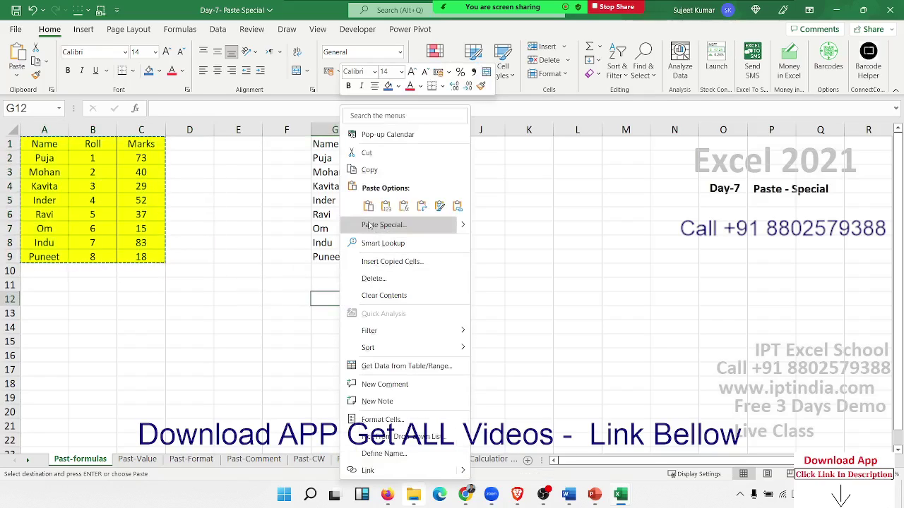
pyautogui.click(401, 206)
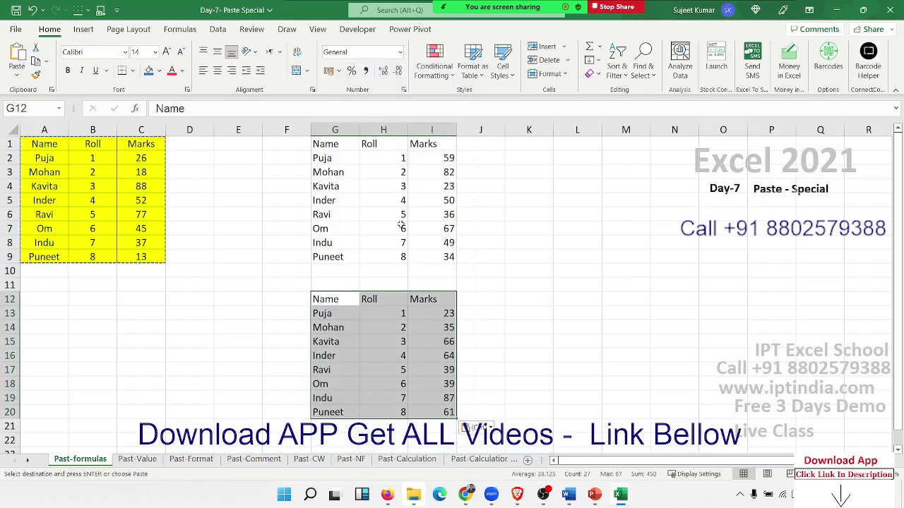
# - Compare pasted I14 with original C5, then copy the Marks cells I13:I20
pyautogui.click(399, 327)
pyautogui.click(431, 322)
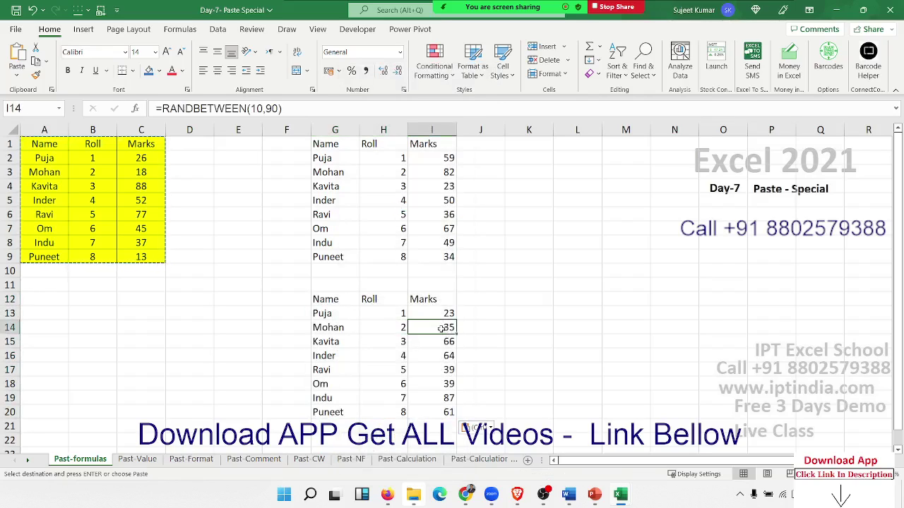
pyautogui.moveTo(441, 314); pyautogui.dragTo(444, 411)
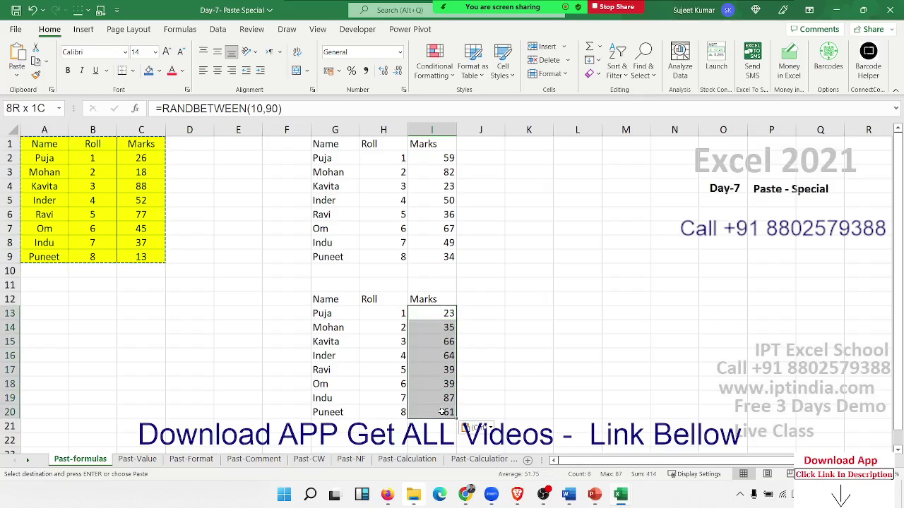
pyautogui.click(139, 205)
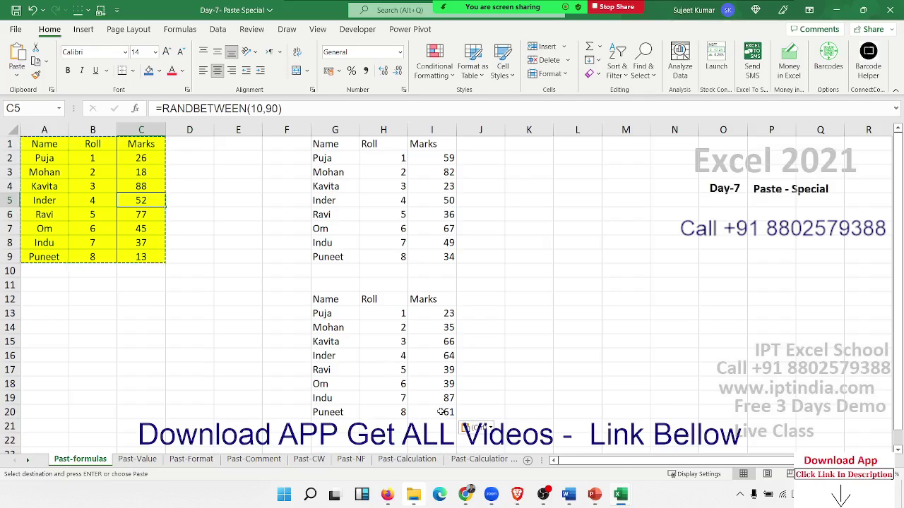
pyautogui.moveTo(441, 413); pyautogui.dragTo(441, 313)
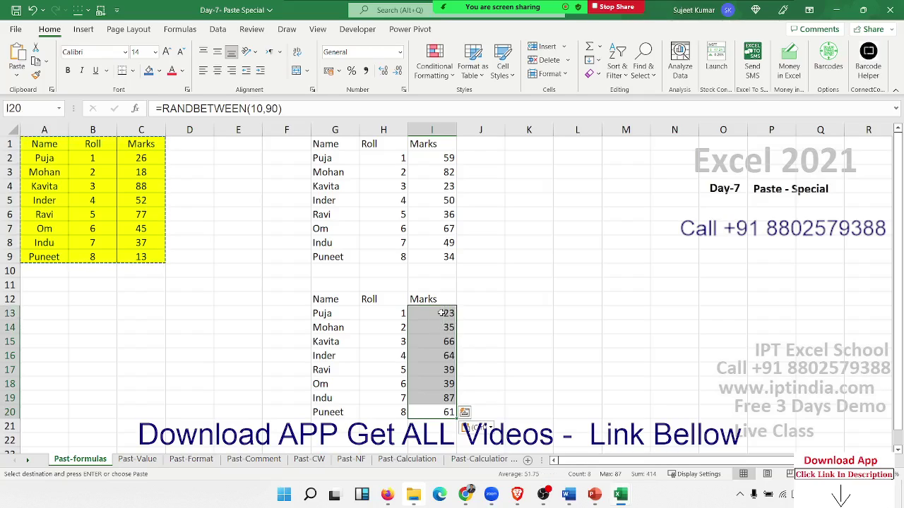
pyautogui.hotkey('ctrl', 'c')
# - Paste I13:I20 back onto itself as Values, fixing the Marks numbers
pyautogui.rightClick(441, 316)
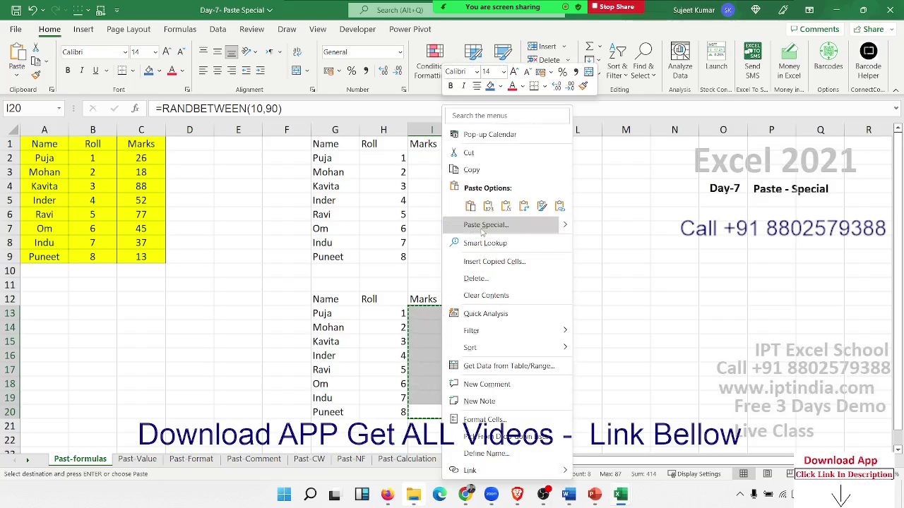
pyautogui.click(486, 225)
pyautogui.moveTo(452, 150)
pyautogui.mouseDown()
pyautogui.moveTo(546, 154)
pyautogui.moveTo(578, 136)
pyautogui.mouseUp()
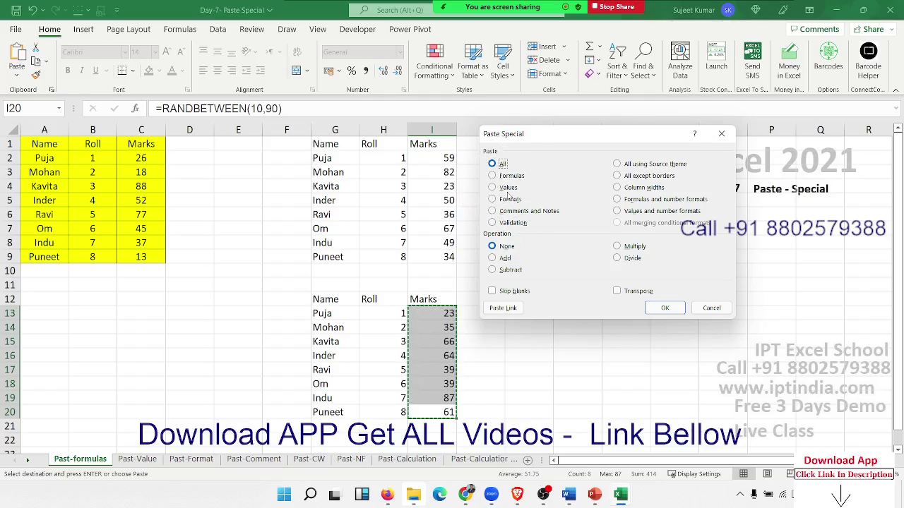
pyautogui.click(493, 188)
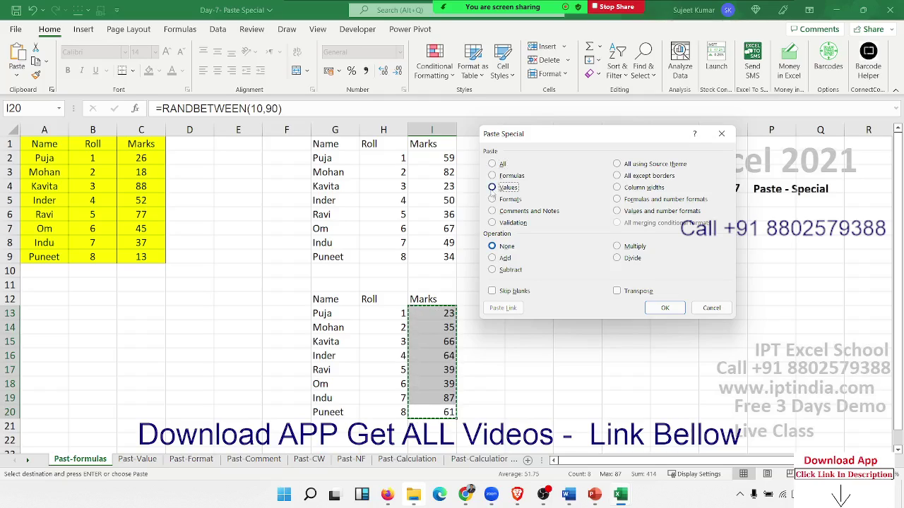
pyautogui.click(665, 310)
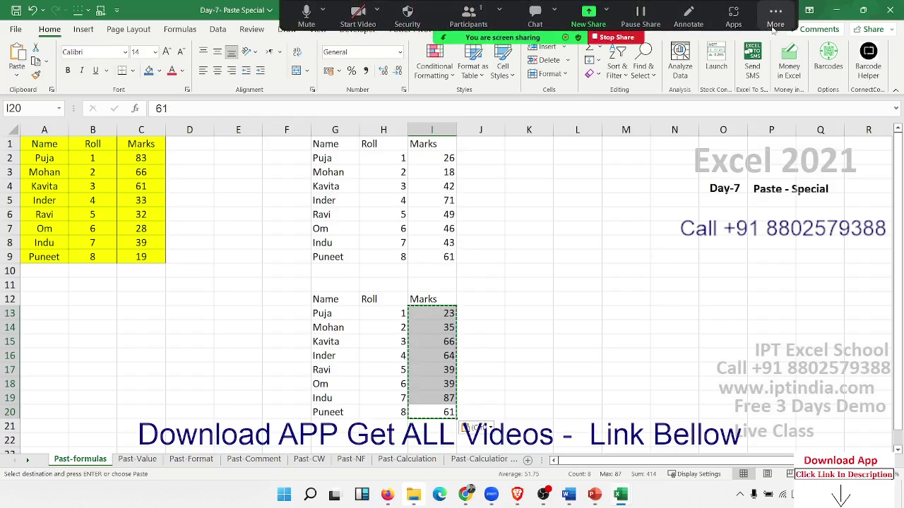
# - Confirm I16 holds a plain number and clear the copy marquee
pyautogui.click(425, 352)
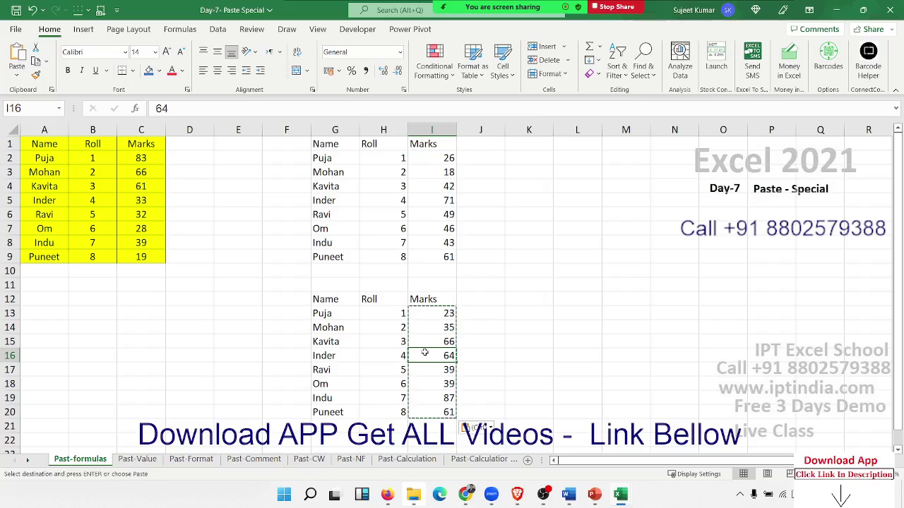
pyautogui.press('Escape')
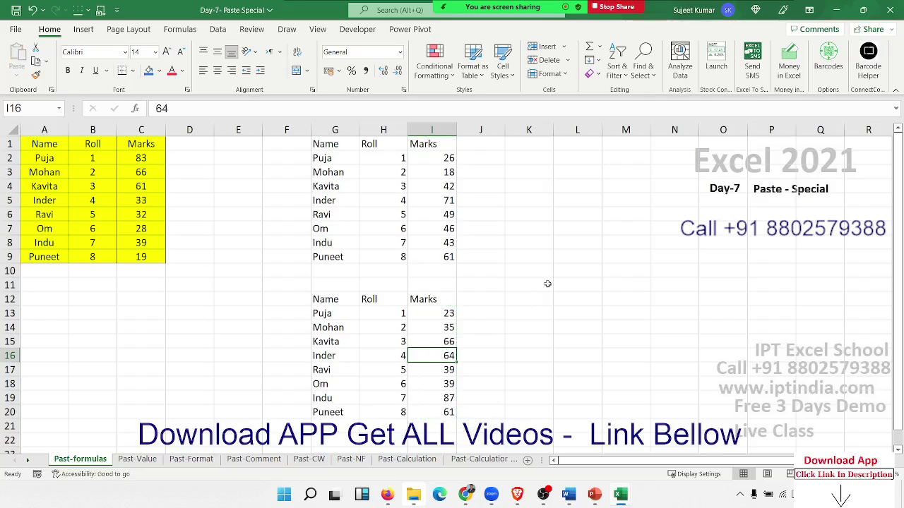
pyautogui.click(547, 284)
# - Open the DA-Sales workbook from the recent files list
pyautogui.click(15, 29)
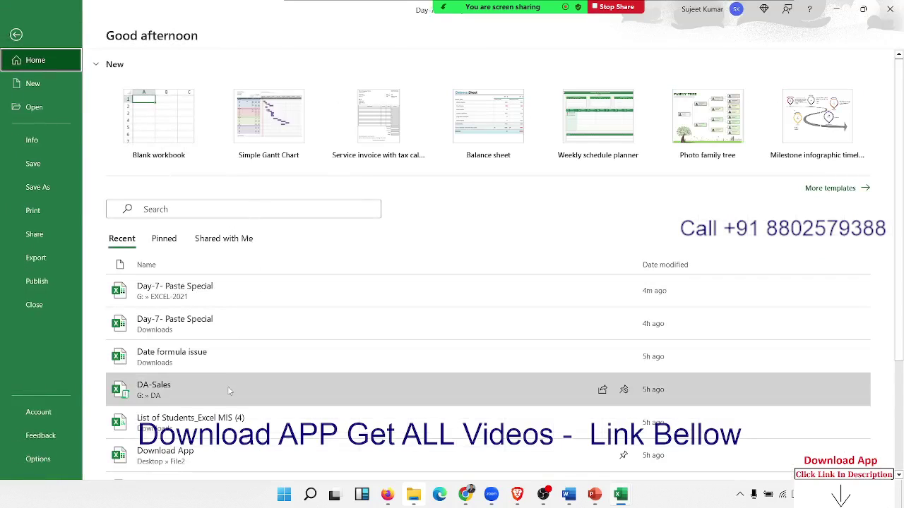
pyautogui.click(228, 390)
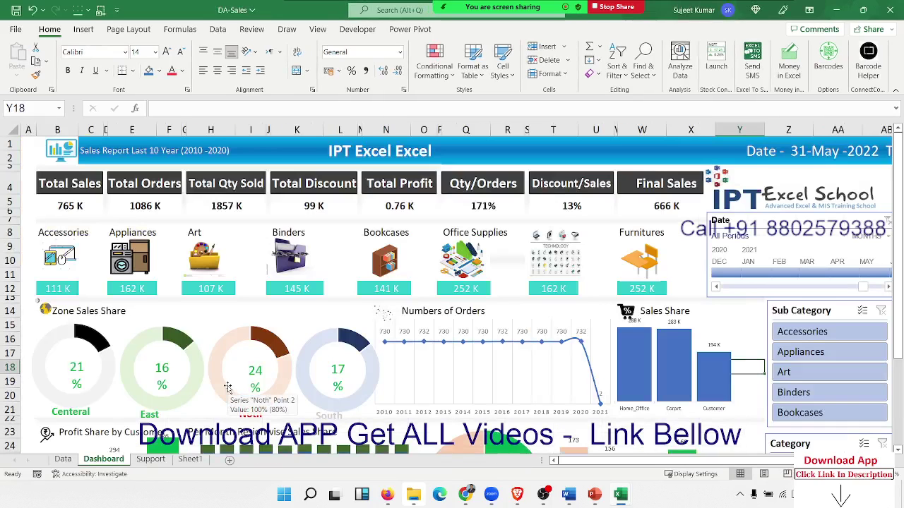
pyautogui.scroll(-7, 227, 388)
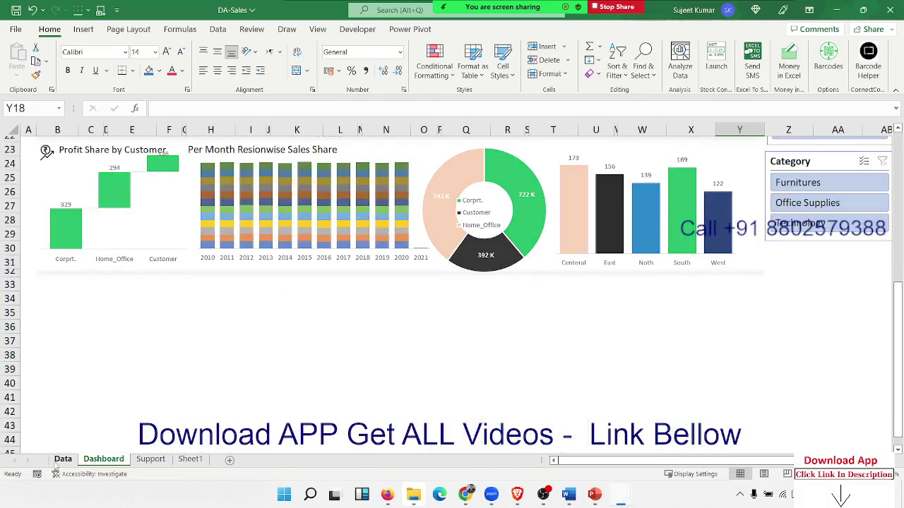
# - Look over the Data and Dashboard sheets, then select the entire Dashboard sheet
pyautogui.click(58, 460)
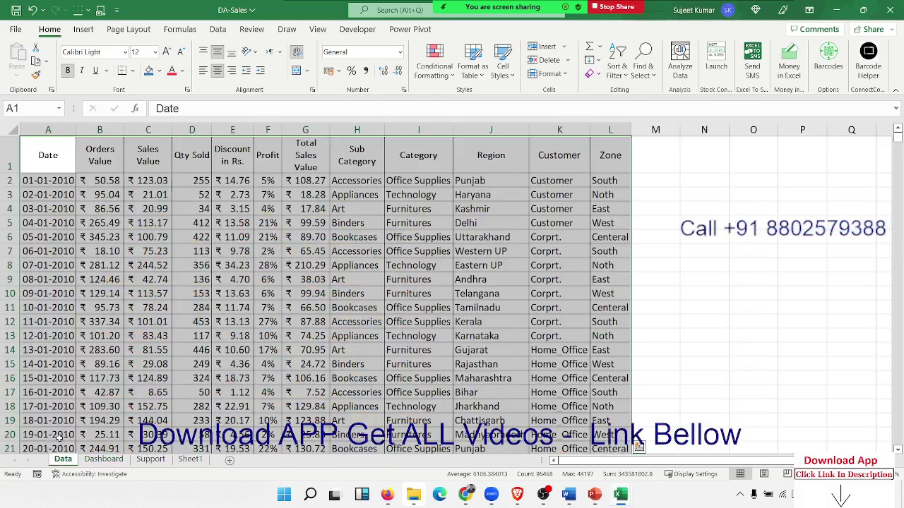
pyautogui.click(97, 463)
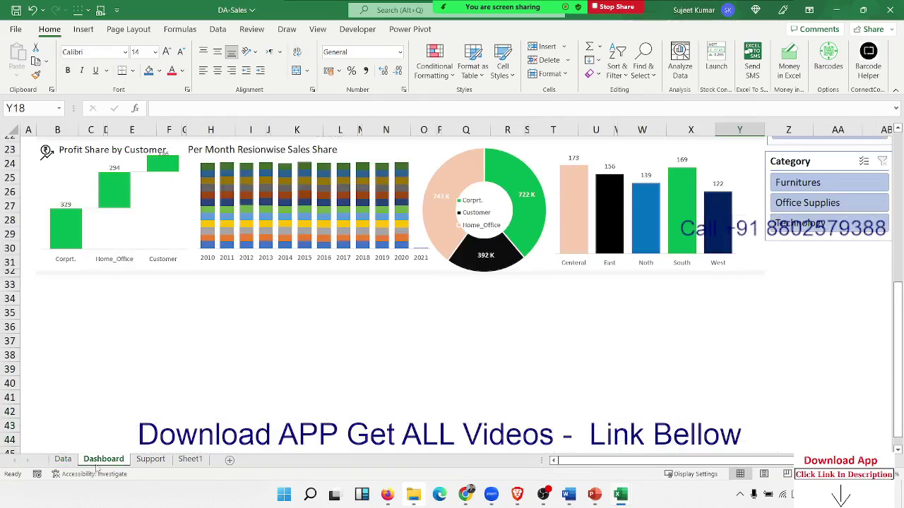
pyautogui.scroll(7, 96, 452)
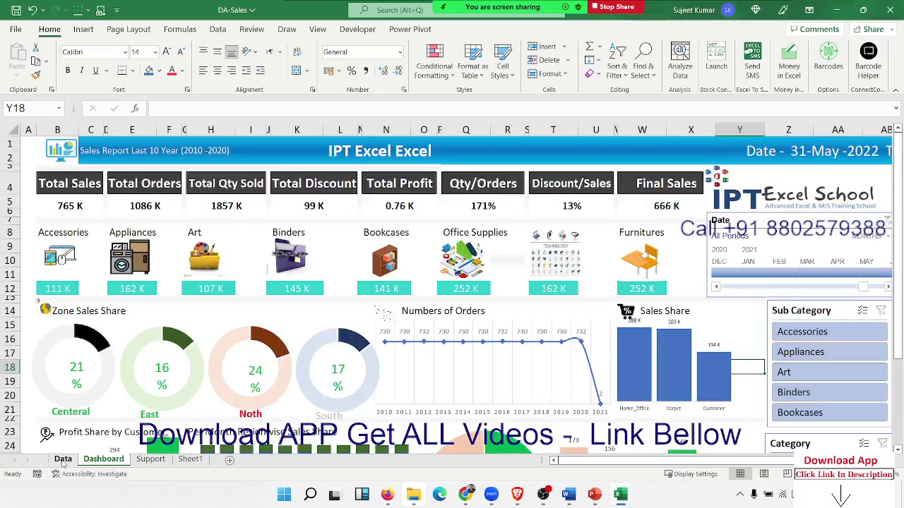
pyautogui.click(63, 461)
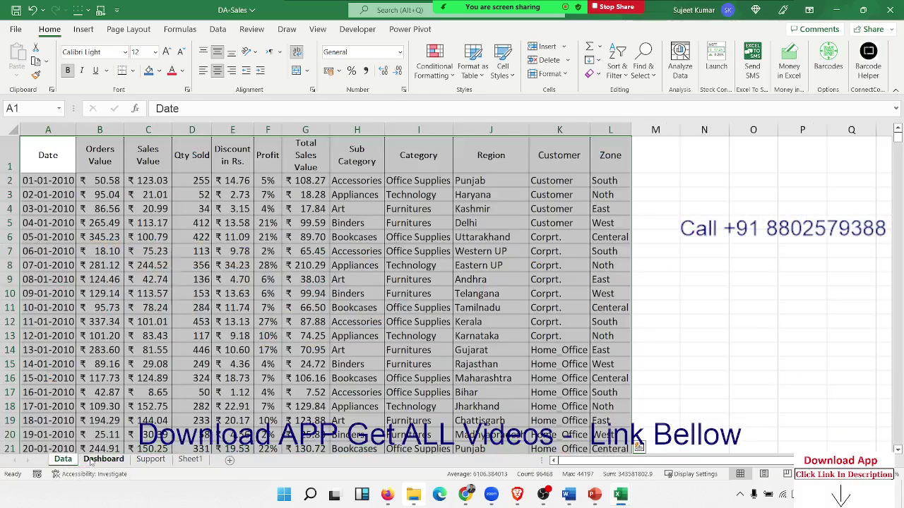
pyautogui.click(96, 460)
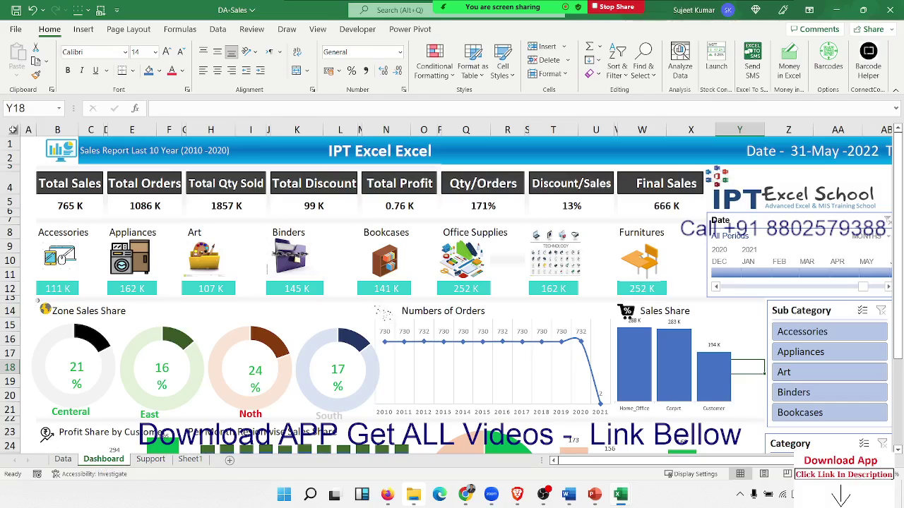
pyautogui.click(13, 129)
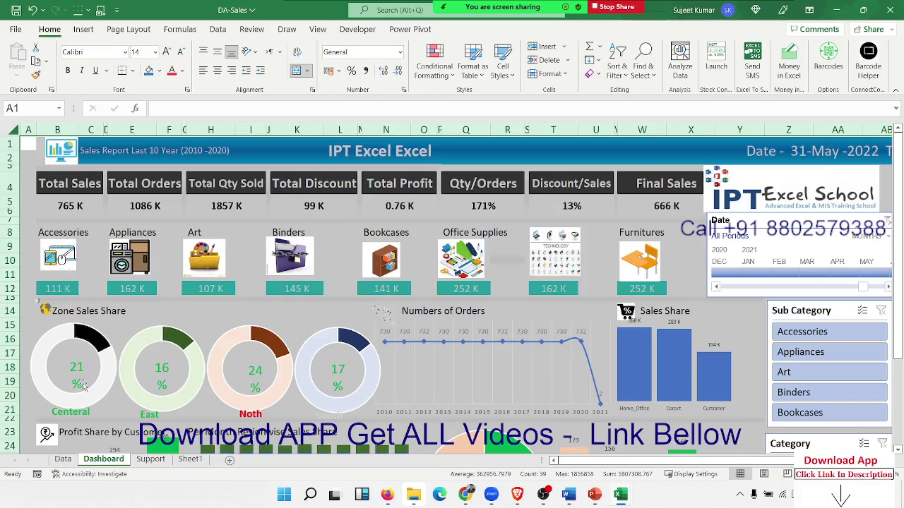
# - Copy the Dashboard sheet to (new book) via Move or Copy with Create a copy ticked
pyautogui.rightClick(109, 463)
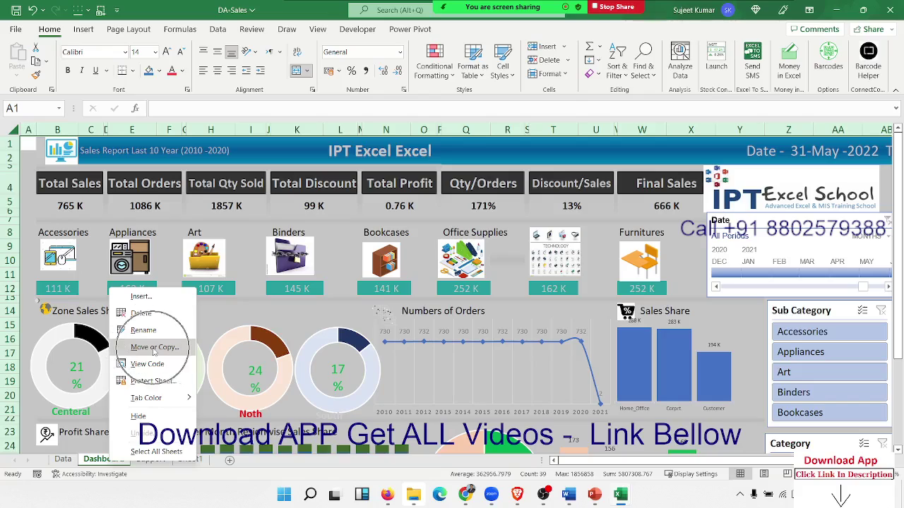
pyautogui.click(154, 347)
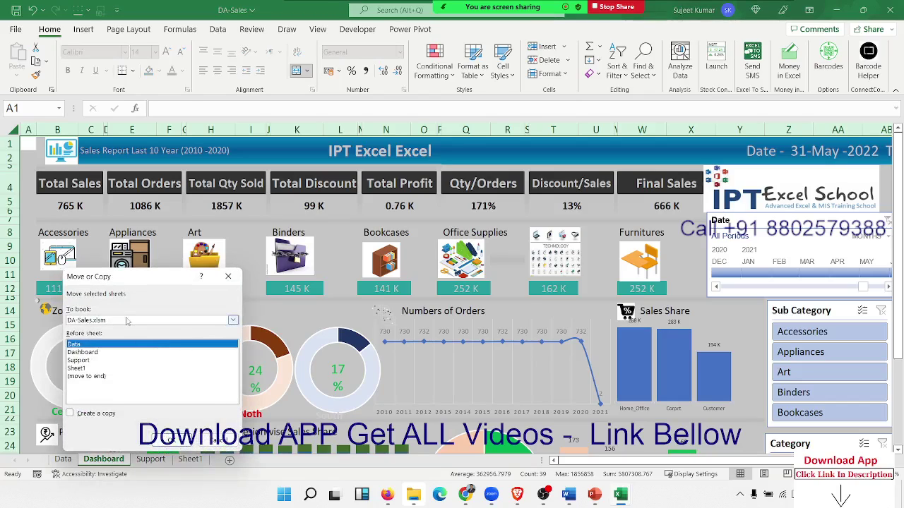
pyautogui.click(125, 321)
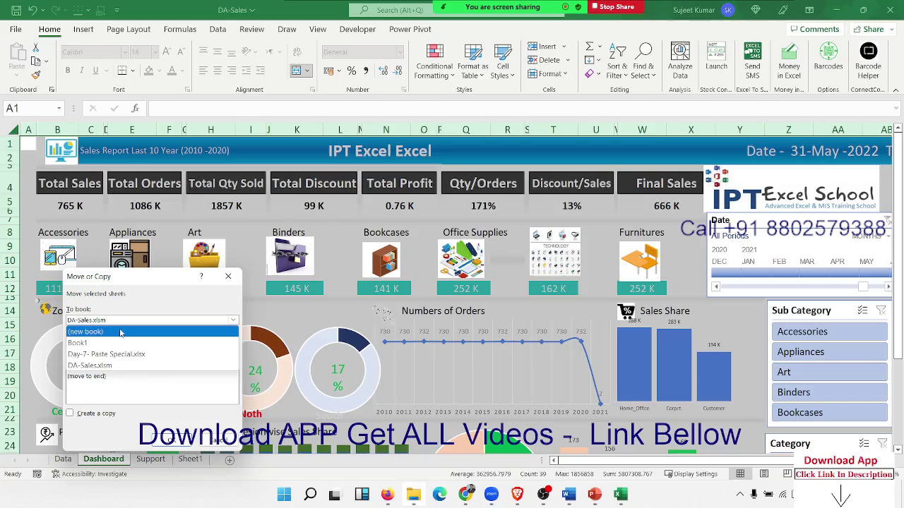
pyautogui.click(121, 332)
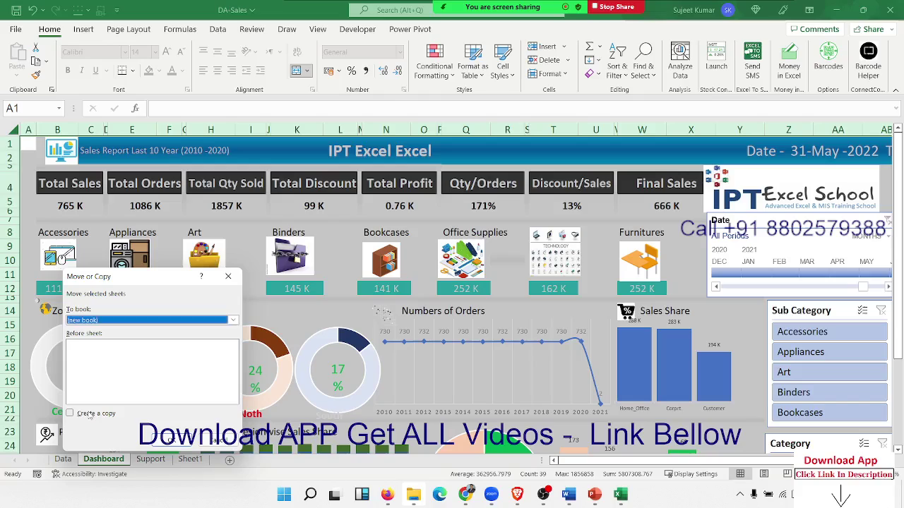
pyautogui.click(89, 414)
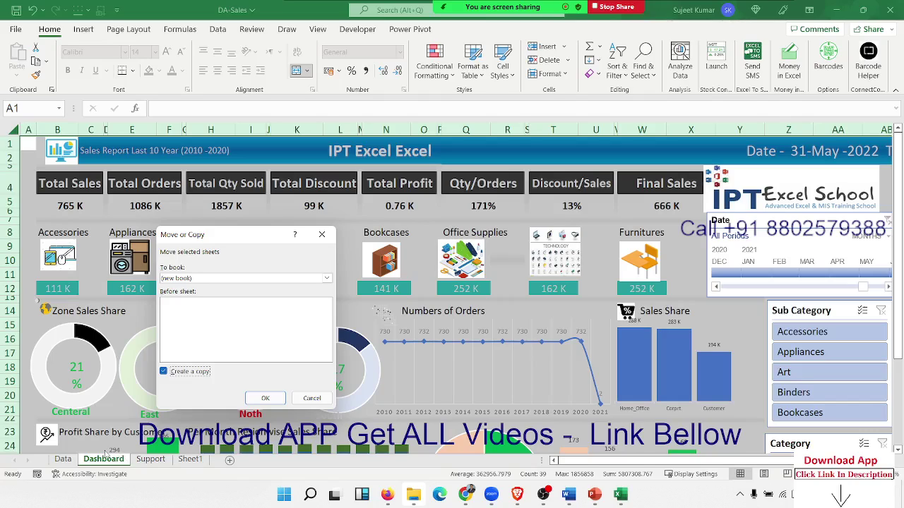
pyautogui.click(268, 398)
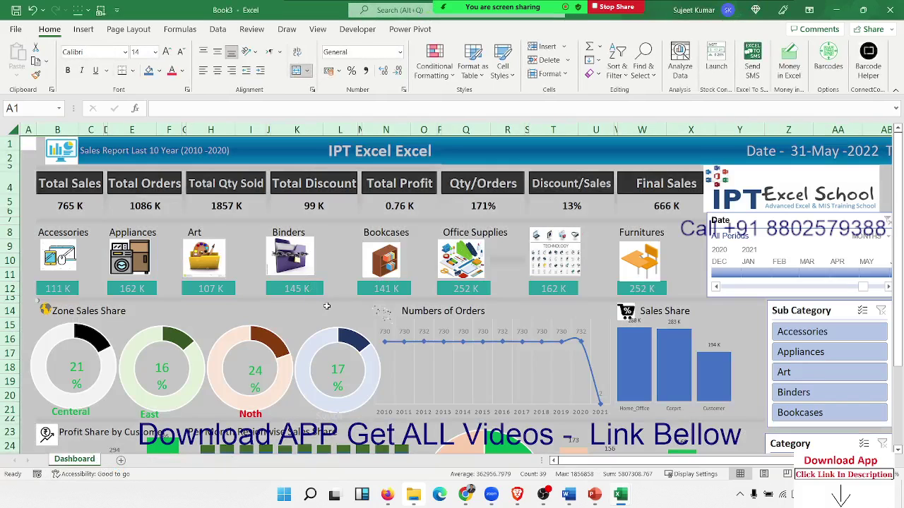
# - Check that B12 and E12 hold GETPIVOTDATA formulas linked to DA-Sales, then select the whole sheet
pyautogui.click(327, 308)
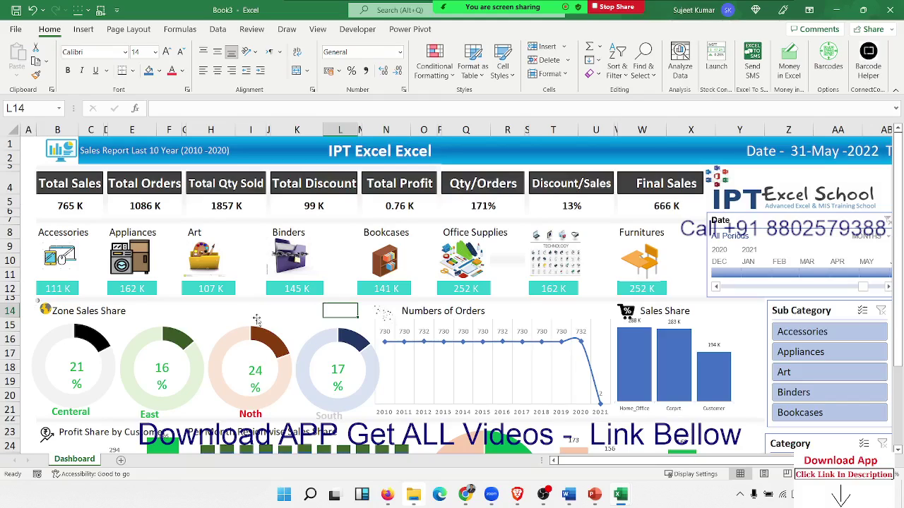
pyautogui.click(57, 290)
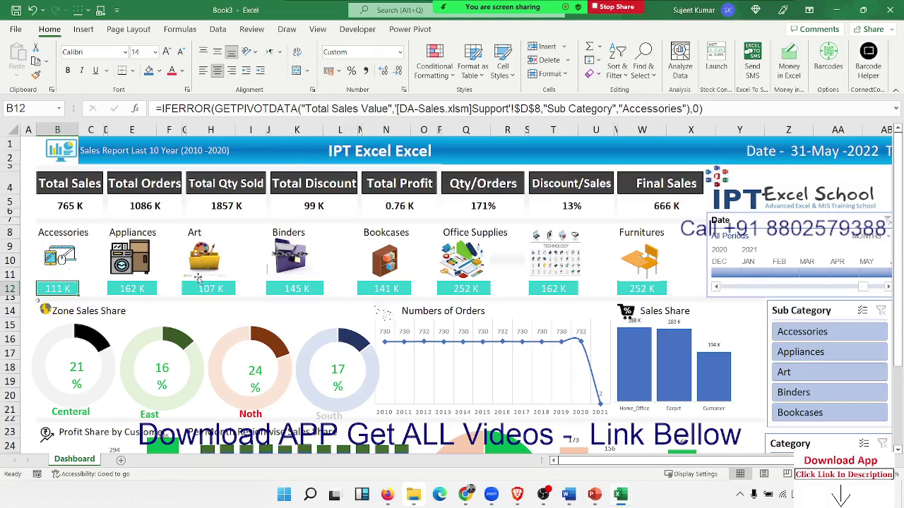
pyautogui.click(141, 286)
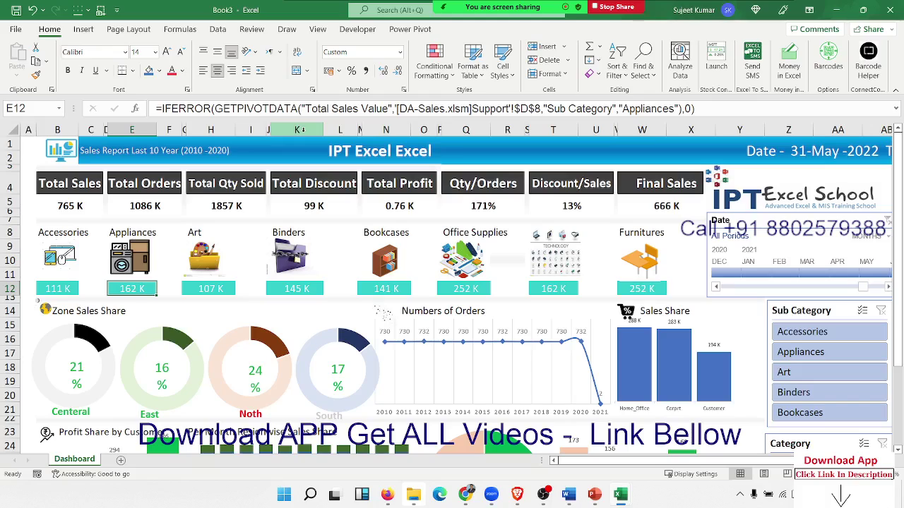
pyautogui.click(12, 127)
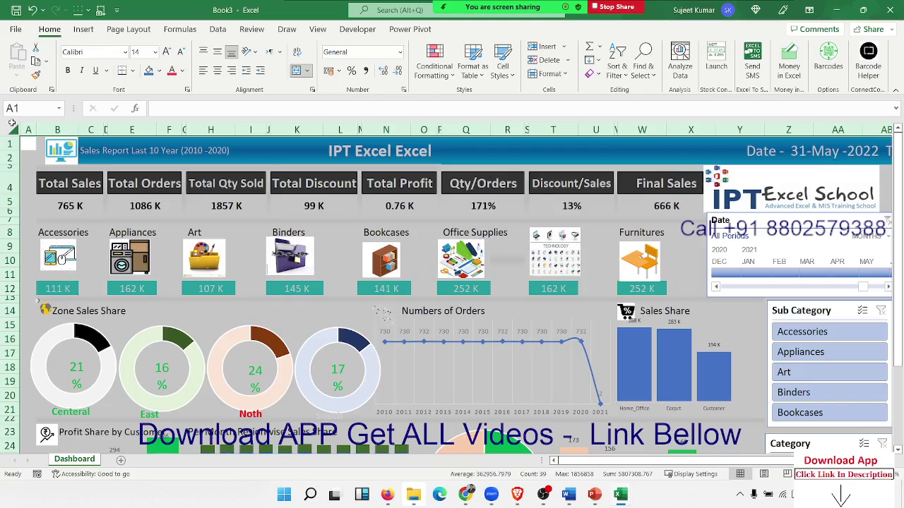
# - Copy the whole Book3 dashboard and paste it back over itself as Values only
pyautogui.hotkey('ctrl', 'c')
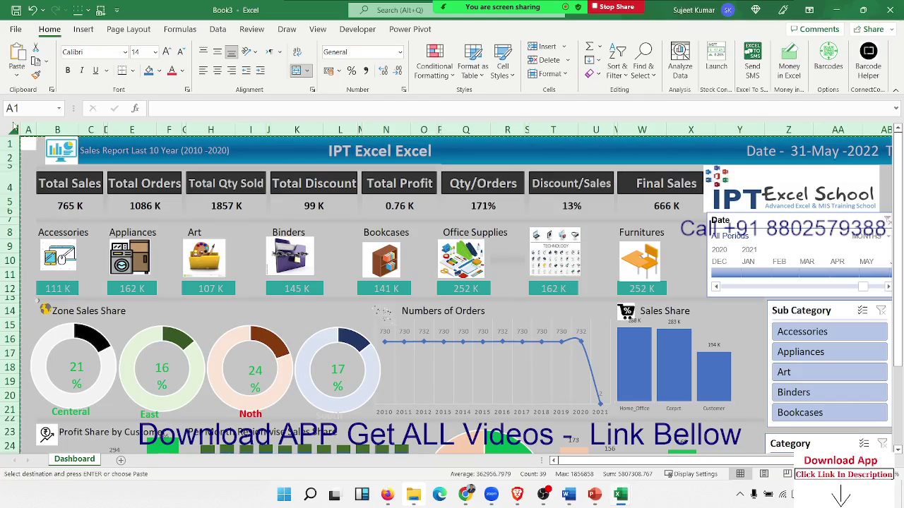
pyautogui.rightClick(154, 207)
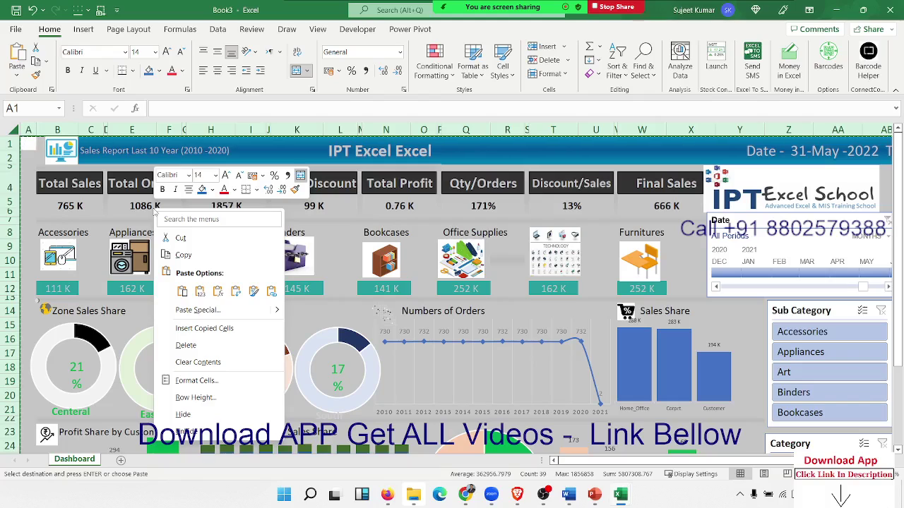
pyautogui.click(201, 314)
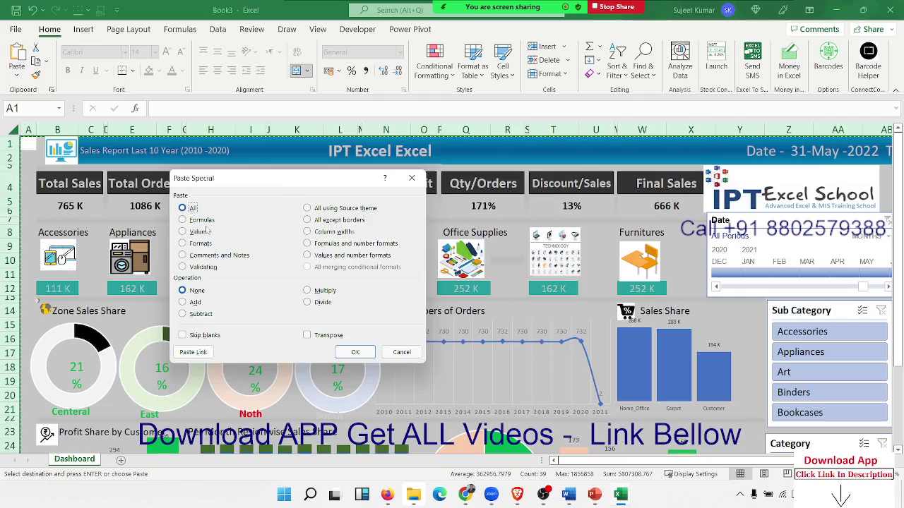
pyautogui.click(200, 232)
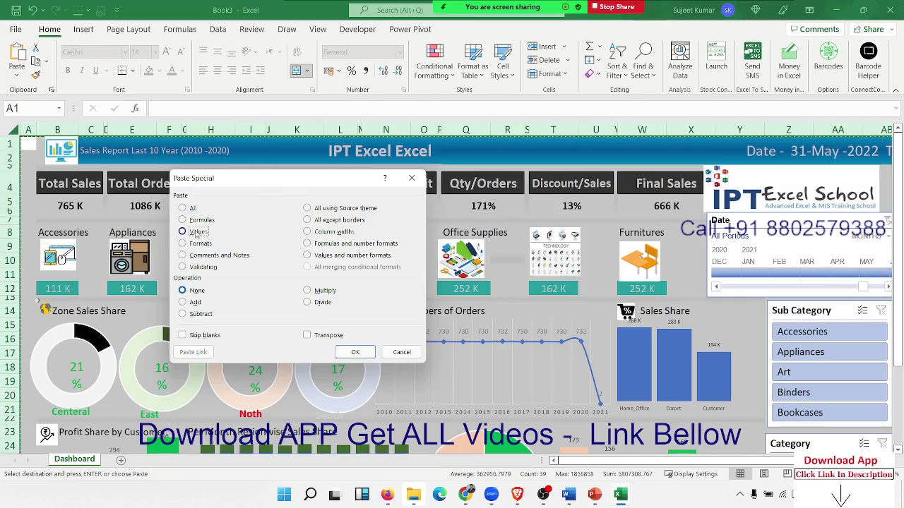
pyautogui.click(347, 352)
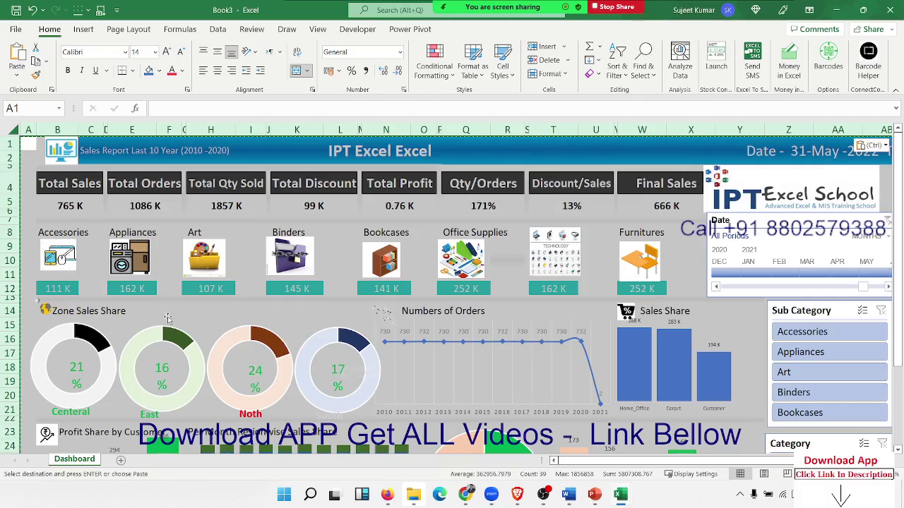
# - Verify the row 12 category totals, through Furnitures, are now plain numbers
pyautogui.click(127, 287)
pyautogui.click(203, 286)
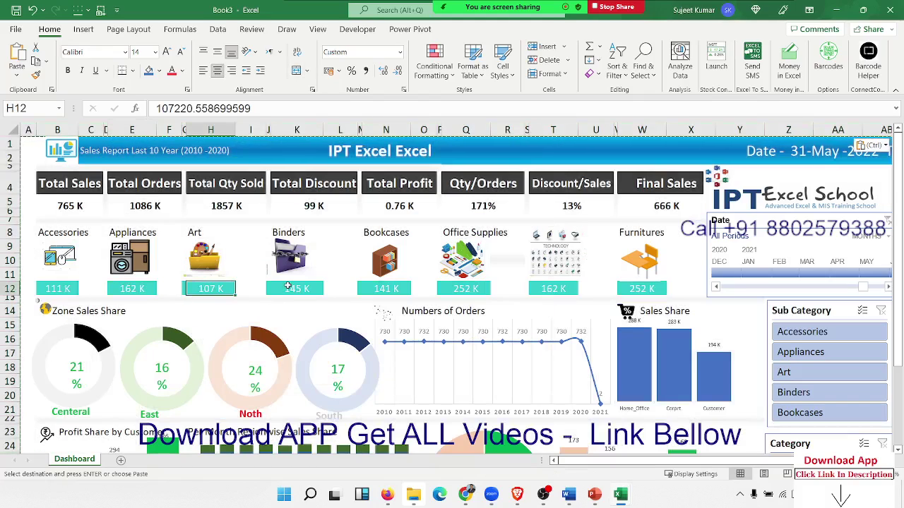
pyautogui.click(286, 287)
pyautogui.click(390, 286)
pyautogui.click(455, 288)
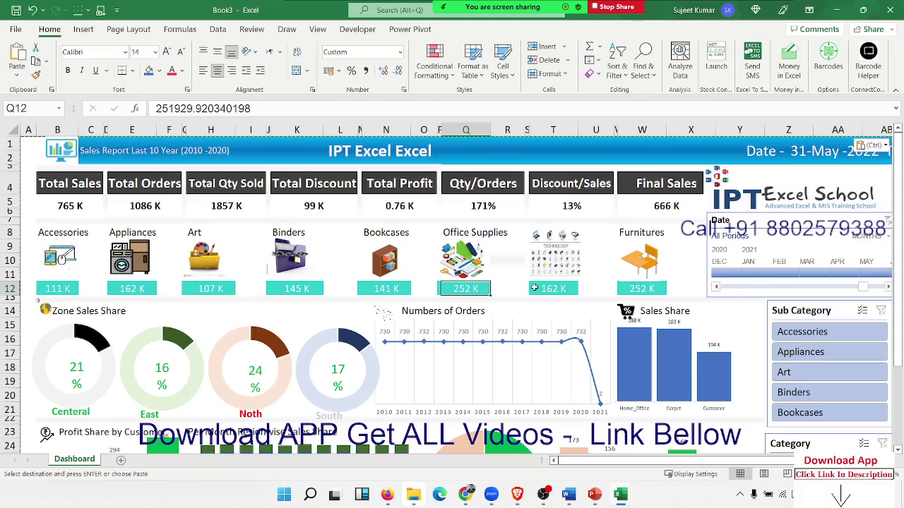
pyautogui.click(534, 286)
pyautogui.click(615, 288)
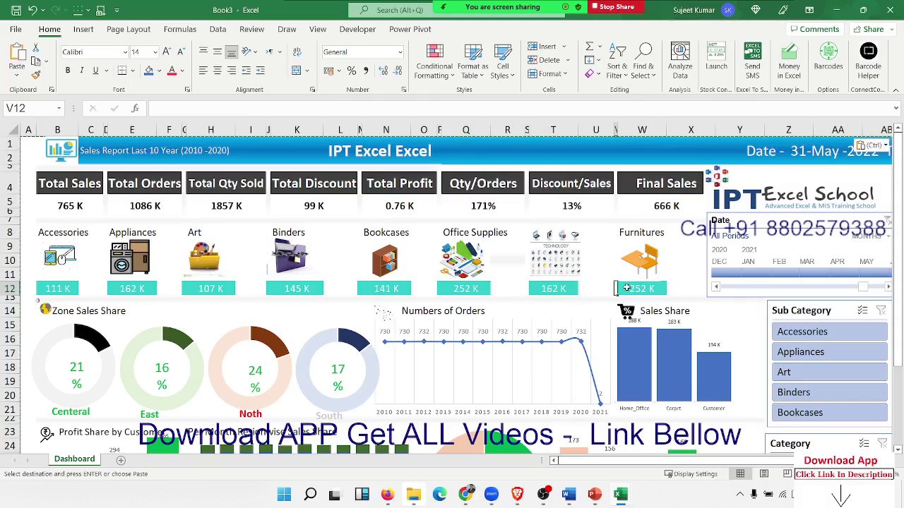
pyautogui.click(626, 288)
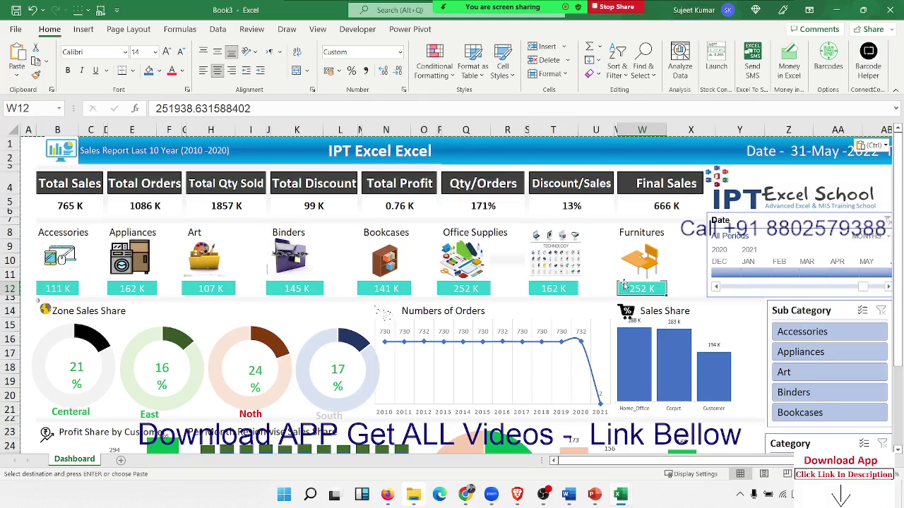
# - Close Book3 and DA-Sales without saving, answering the clipboard prompt along the way
pyautogui.click(884, 10)
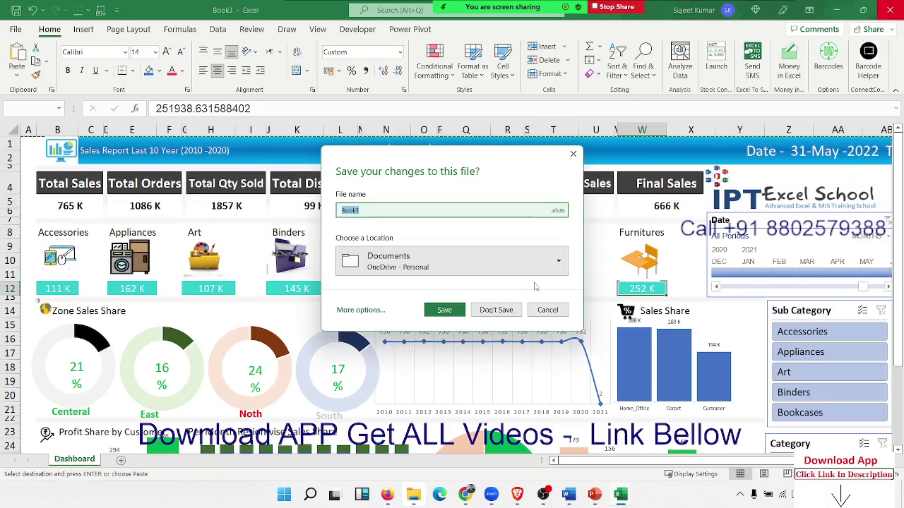
pyautogui.click(495, 313)
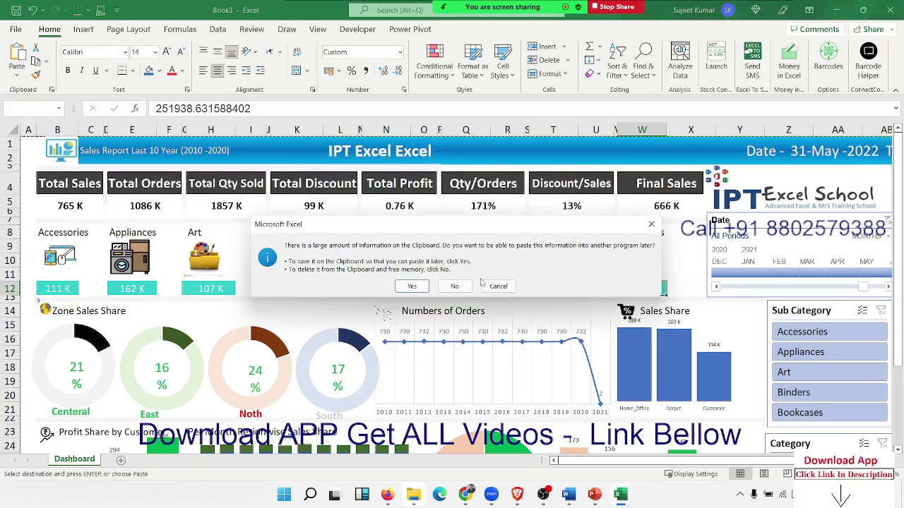
pyautogui.click(456, 286)
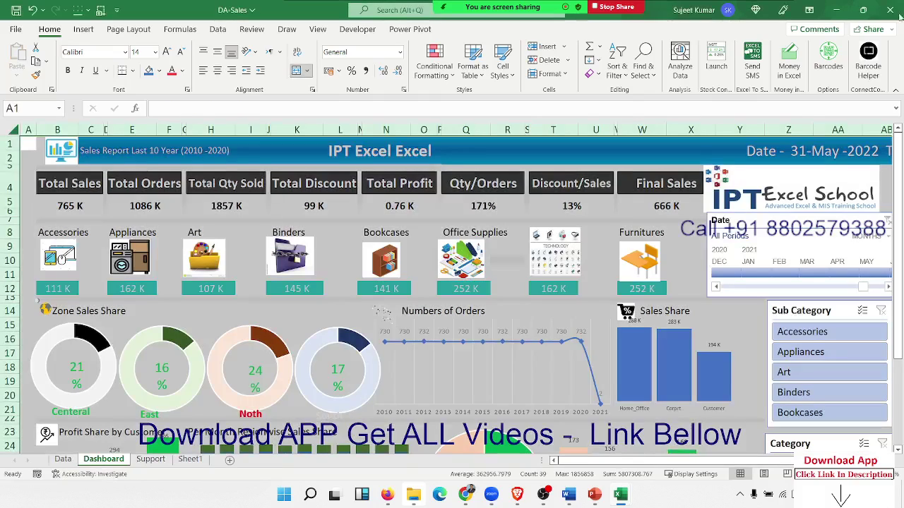
pyautogui.click(889, 10)
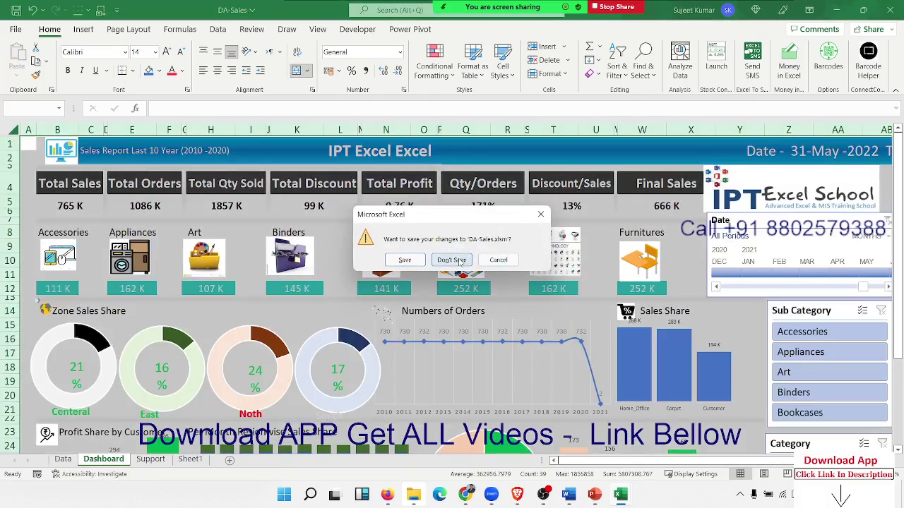
pyautogui.click(452, 261)
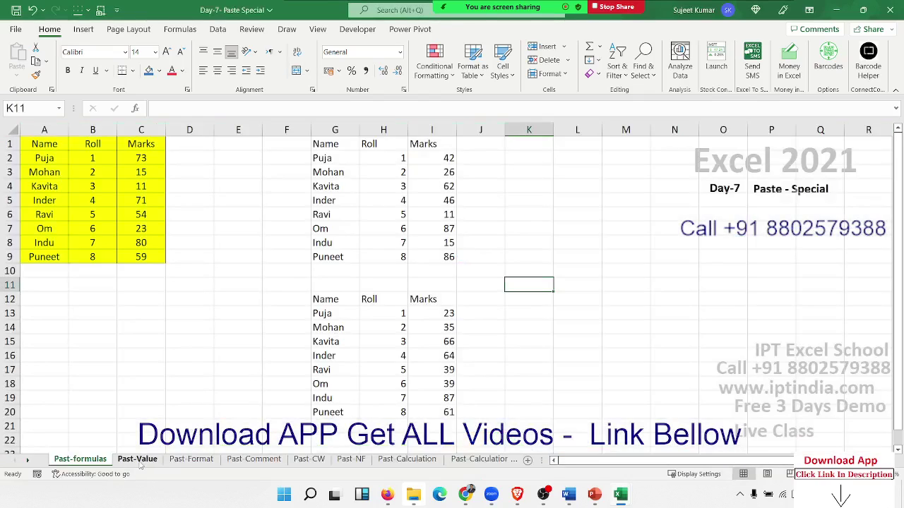
# - On the Past-Format sheet, copy the yellow Name/Roll/Marks table A1:C9
pyautogui.click(141, 460)
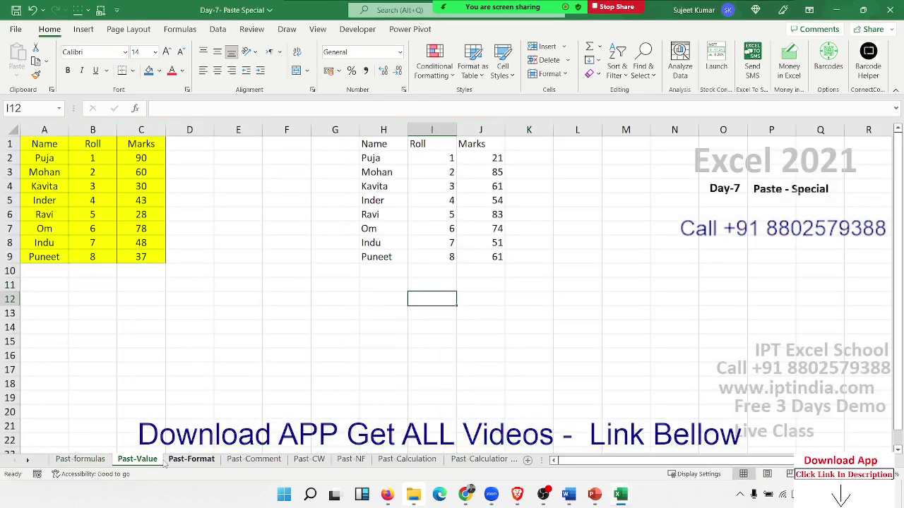
pyautogui.click(191, 460)
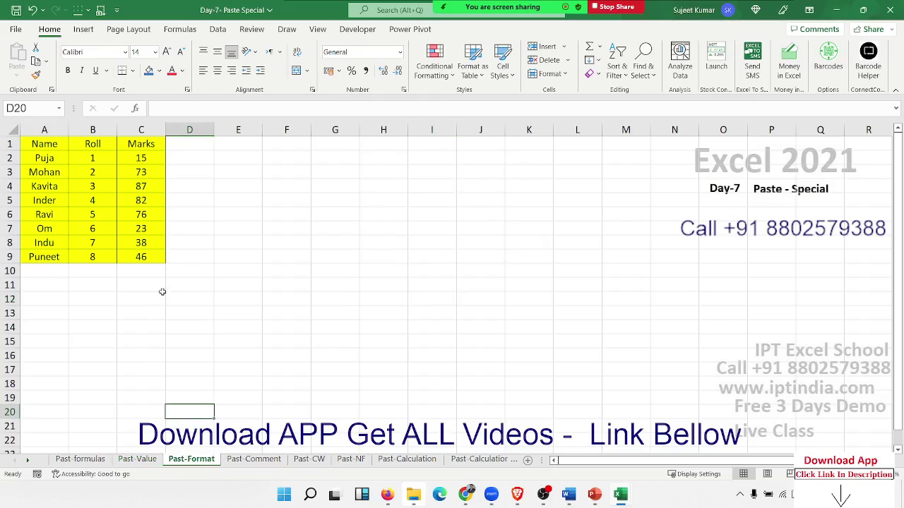
pyautogui.moveTo(153, 260); pyautogui.dragTo(28, 143)
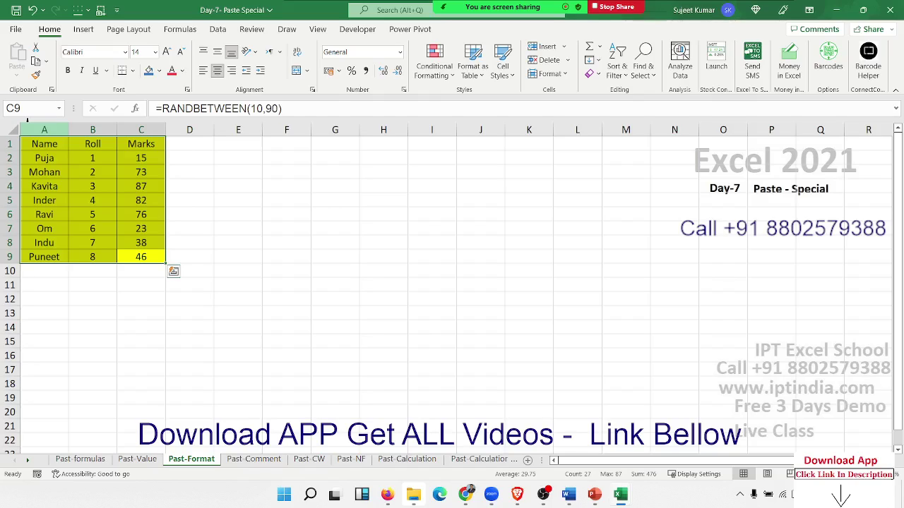
pyautogui.hotkey('ctrl', 'c')
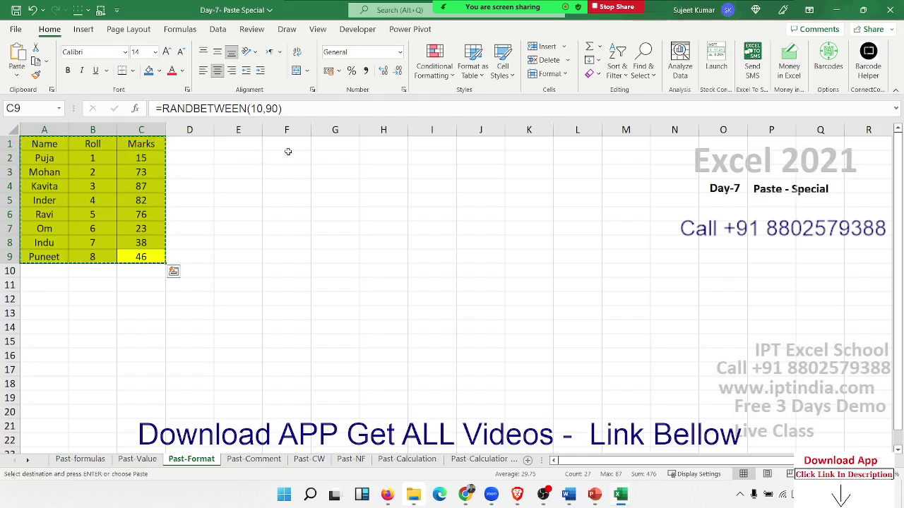
# - Paste Special only the Formats of the yellow table into G1:I9
pyautogui.rightClick(346, 145)
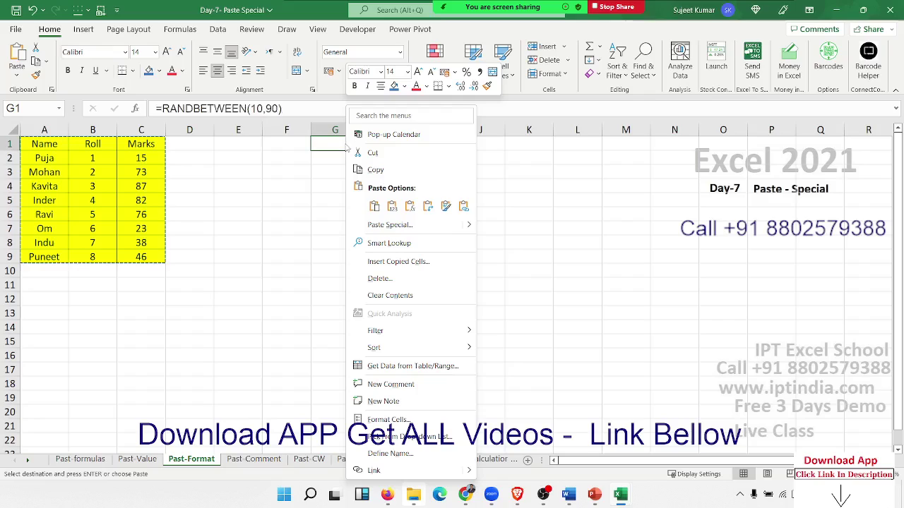
pyautogui.click(382, 225)
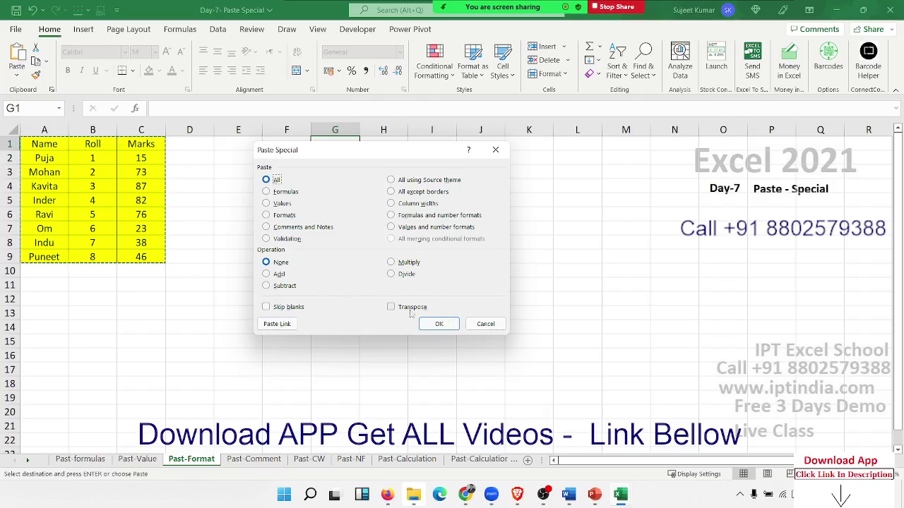
pyautogui.click(288, 218)
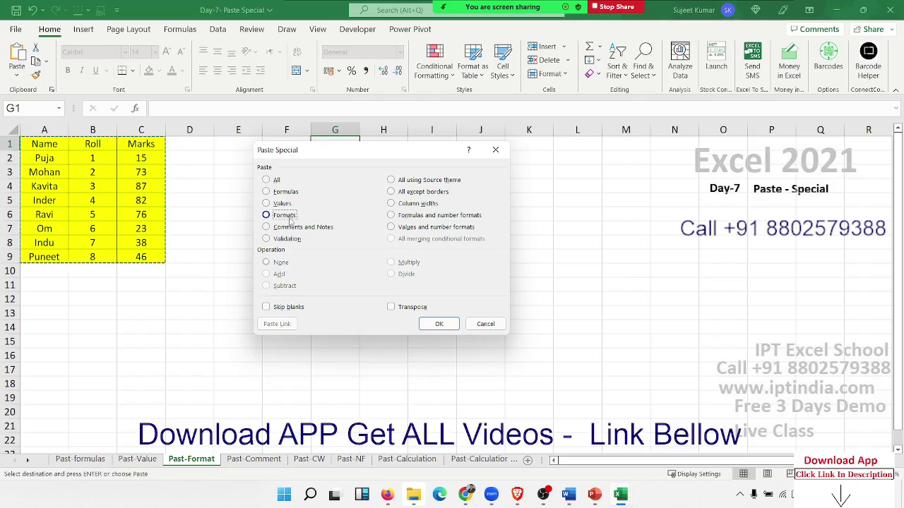
pyautogui.click(439, 324)
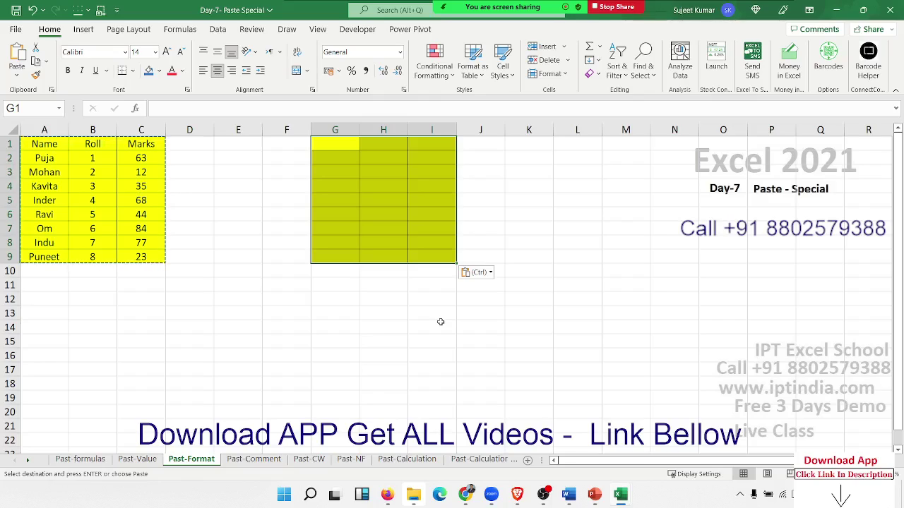
pyautogui.moveTo(501, 7)
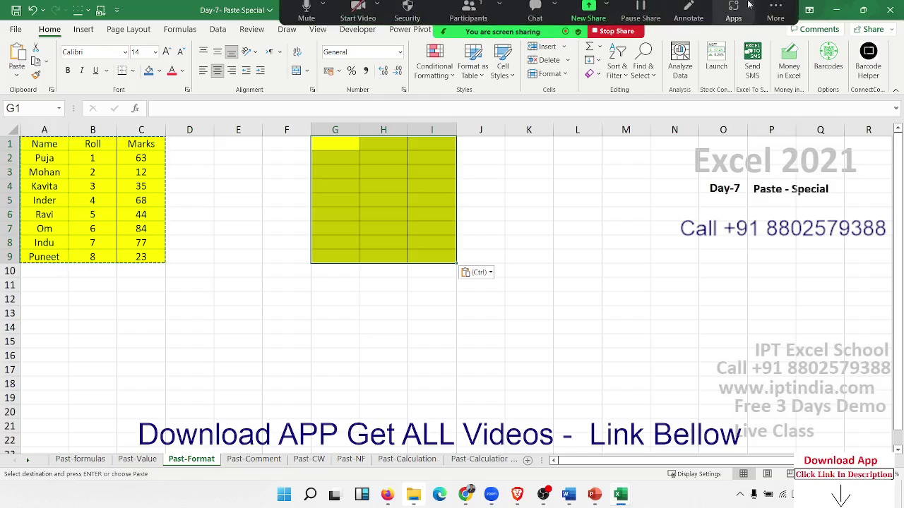
pyautogui.click(768, 12)
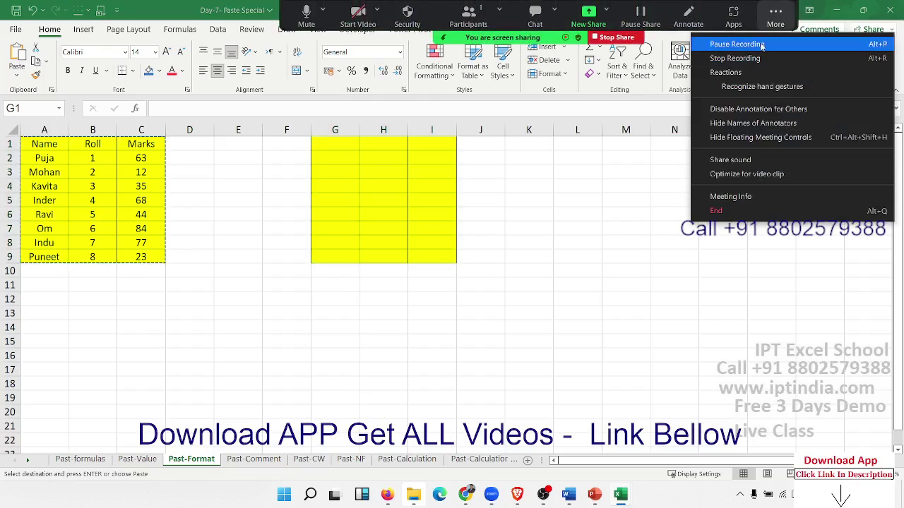